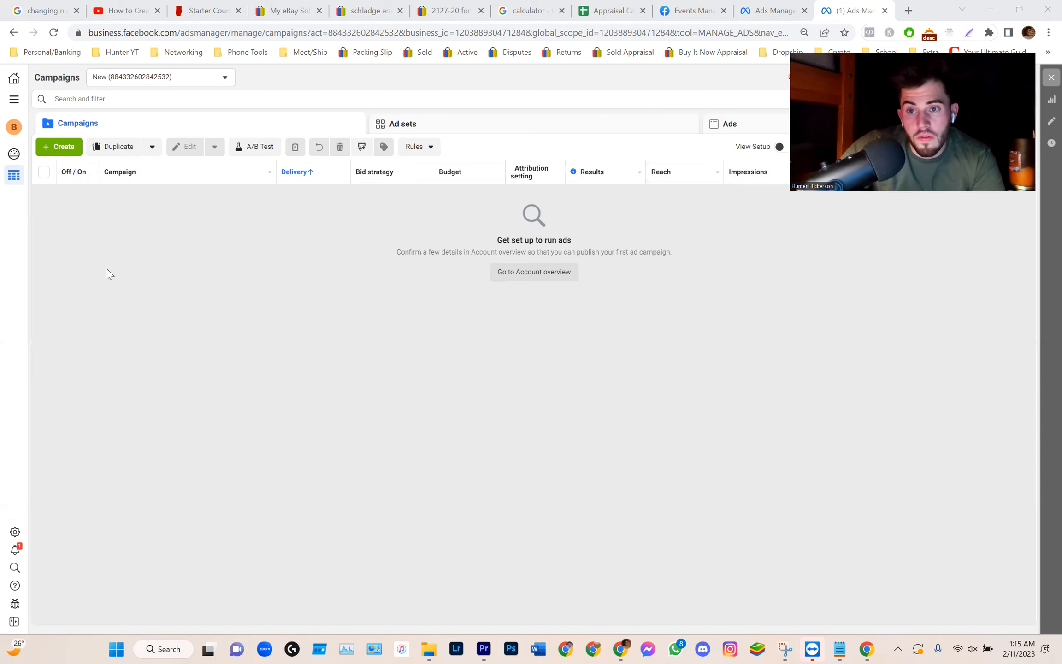
# - Create a new campaign with the Engagement objective
pyautogui.click(64, 148)
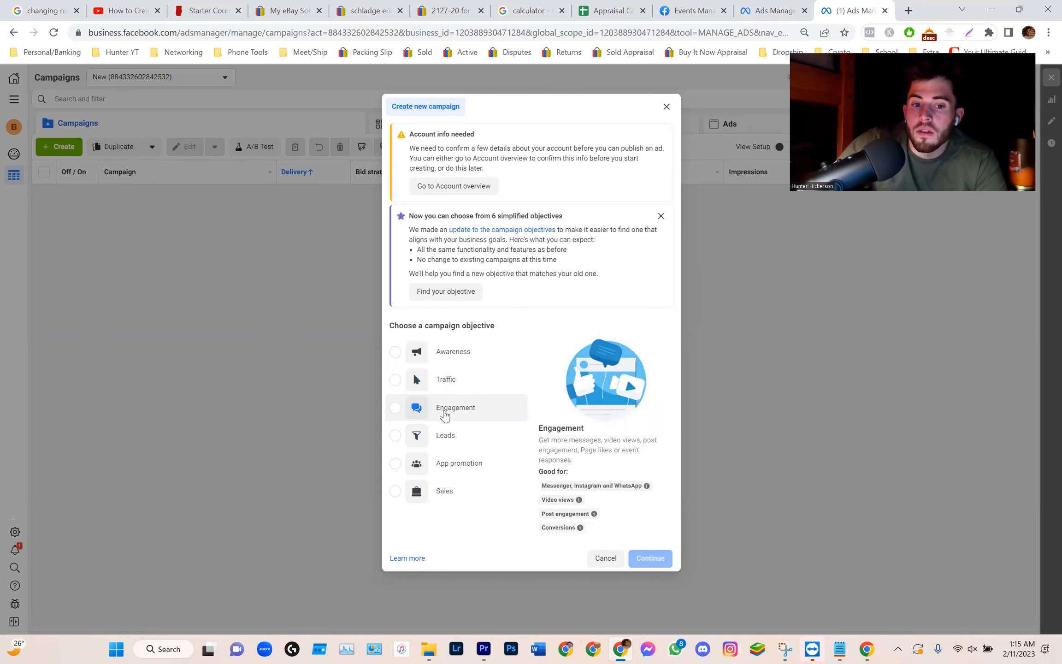
pyautogui.click(399, 411)
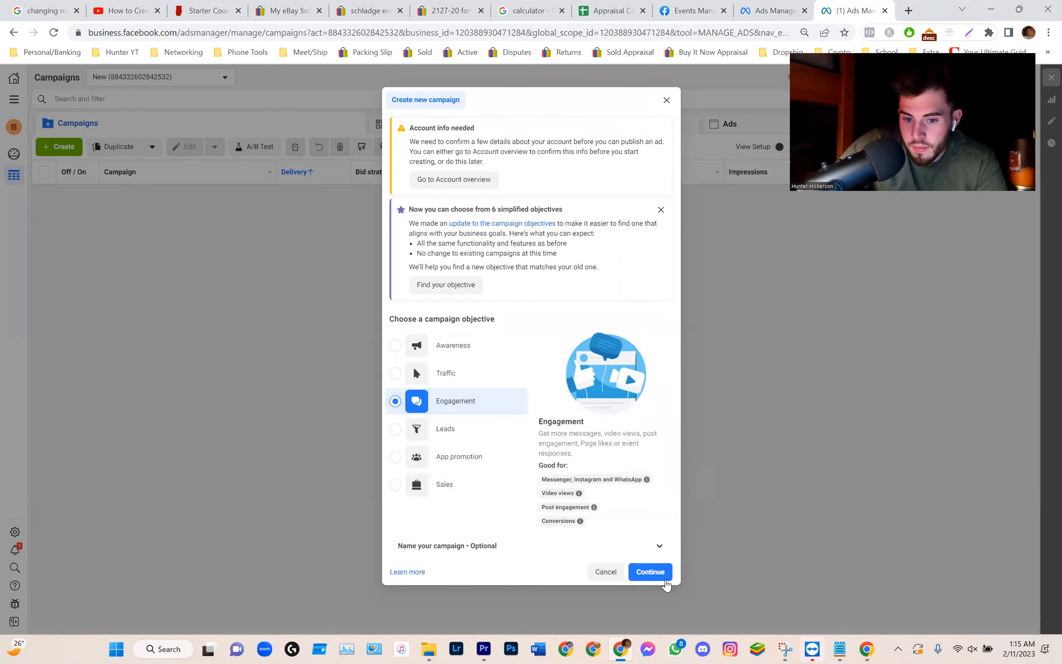
pyautogui.click(666, 582)
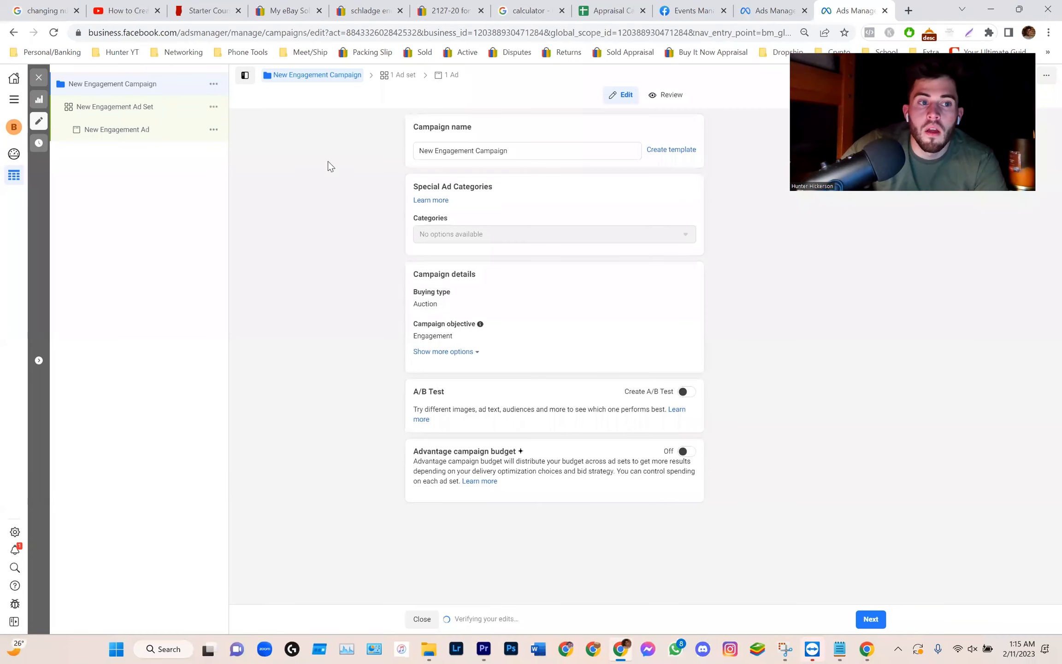
# - Set the daily budget of the New Engagement Ad Set to $5.00
pyautogui.click(99, 110)
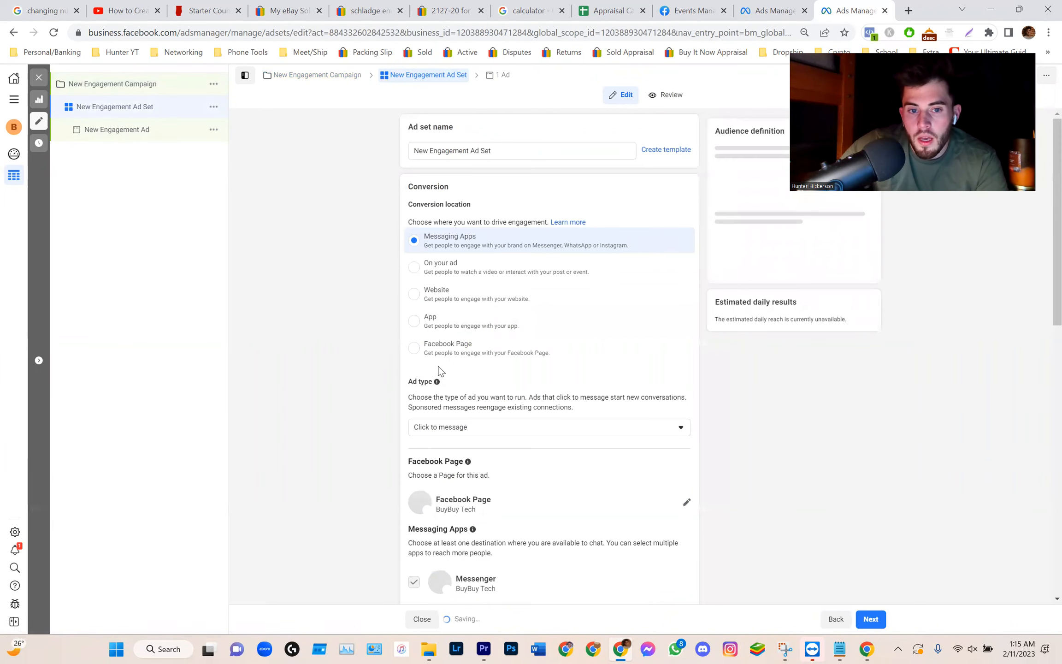
pyautogui.scroll(-1, 450, 382)
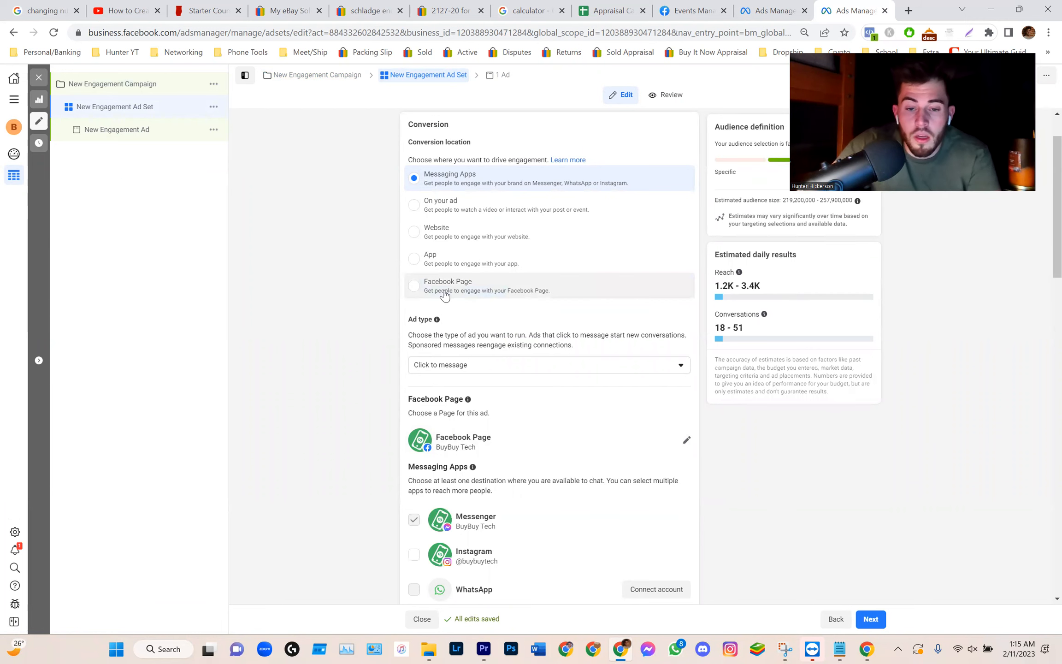
pyautogui.scroll(-2, 445, 299)
pyautogui.scroll(-3, 446, 290)
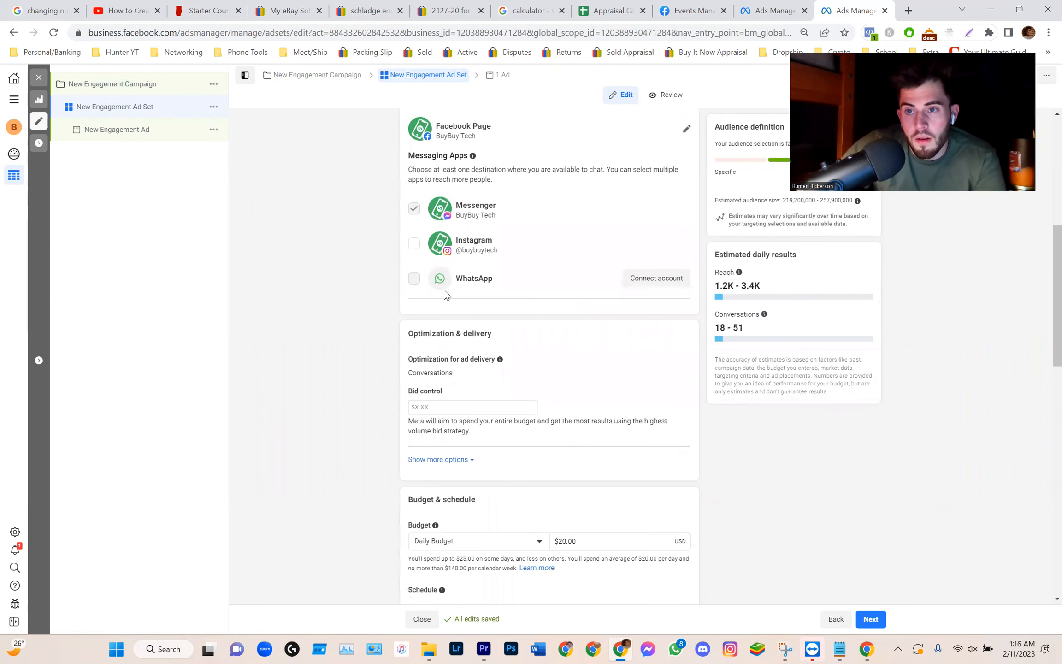
pyautogui.scroll(-1, 446, 295)
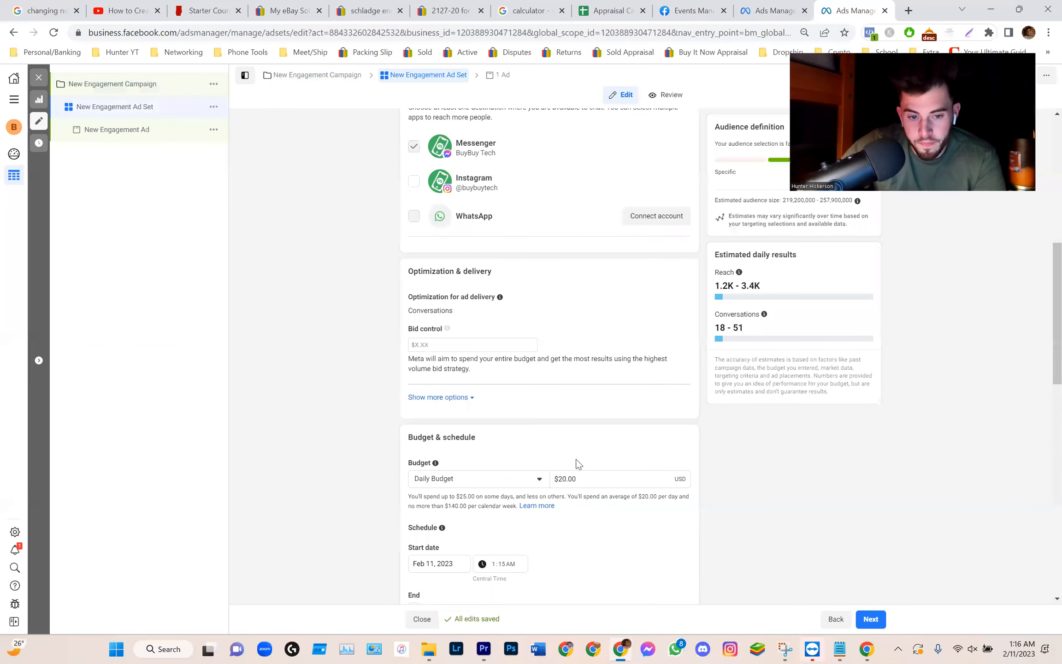
pyautogui.scroll(-3, 579, 442)
pyautogui.moveTo(587, 293); pyautogui.dragTo(542, 295)
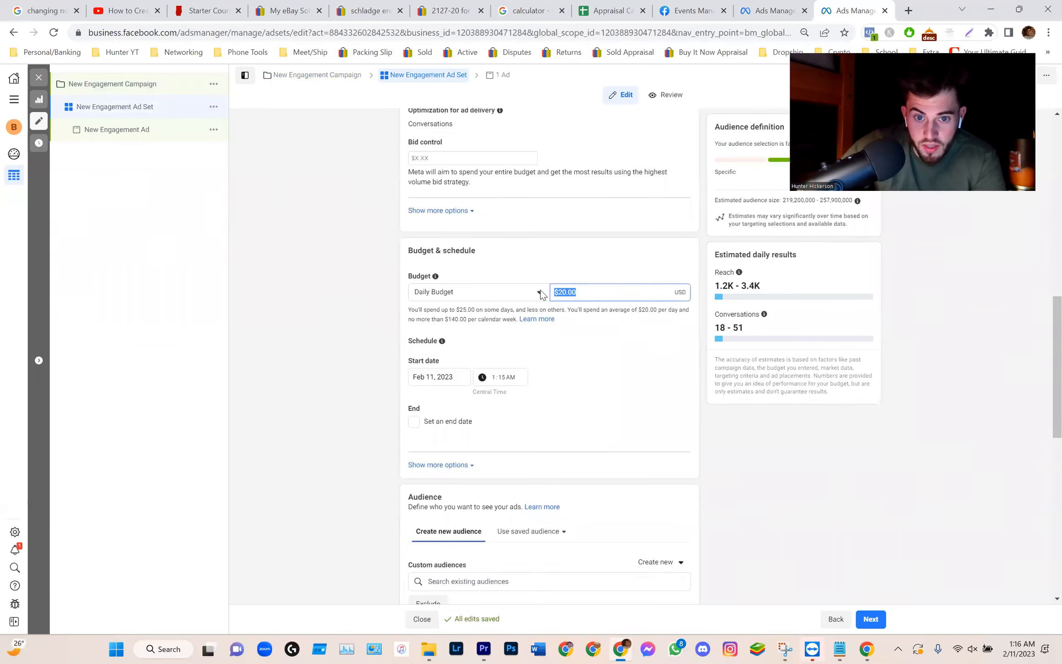
pyautogui.write('5')
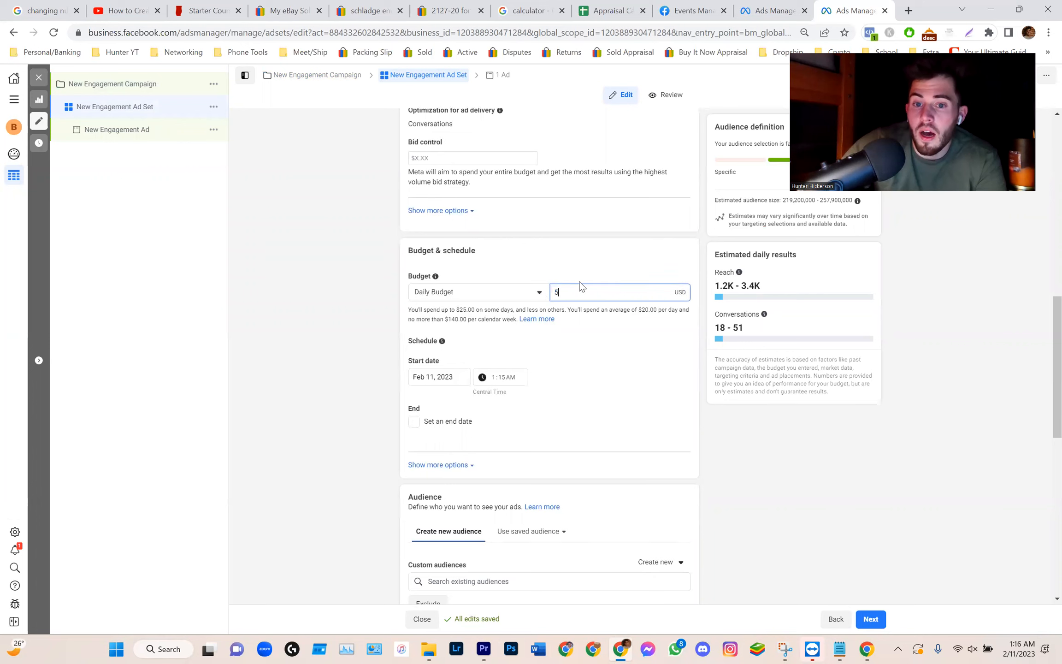
pyautogui.click(936, 325)
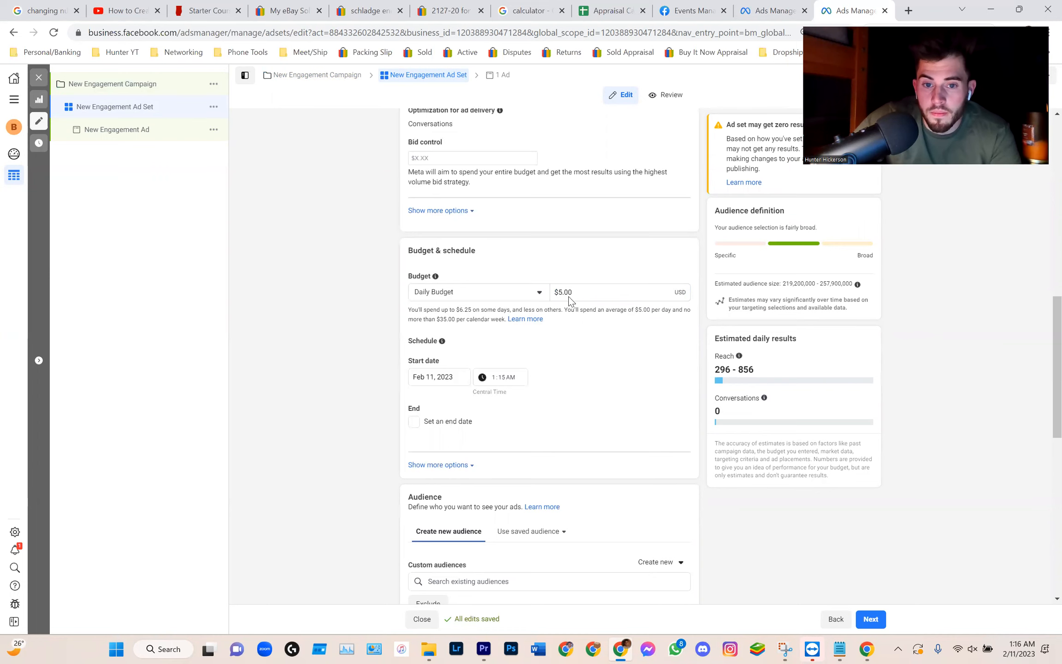
# - Dismiss the Advantage lookalike notice and change the audience location to the city of St. Louis, Missouri
pyautogui.scroll(-1, 532, 329)
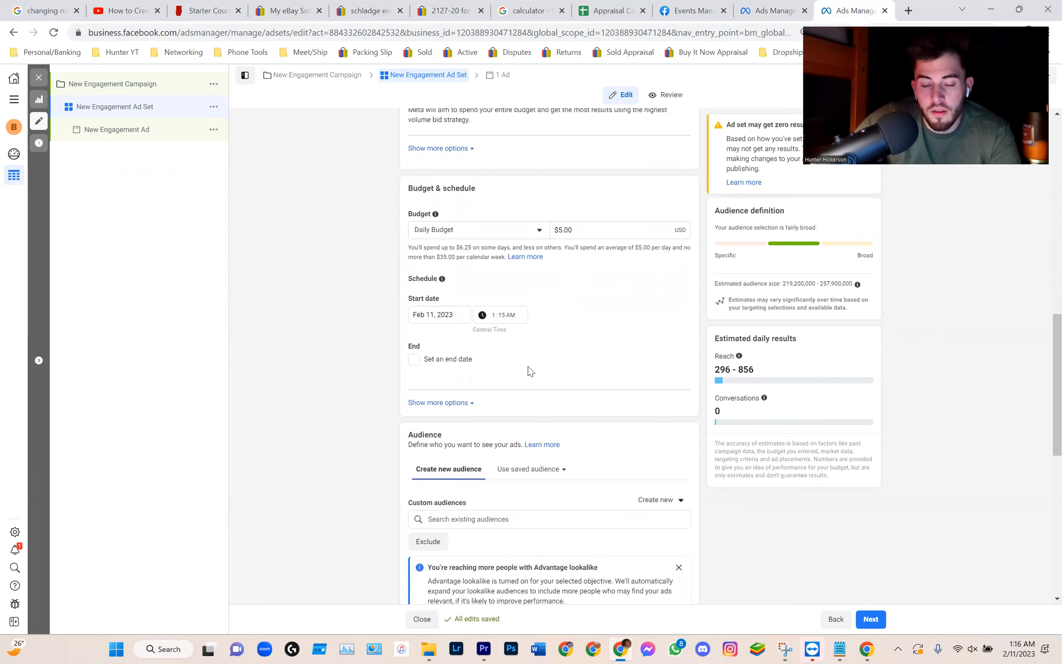
pyautogui.scroll(-2, 529, 367)
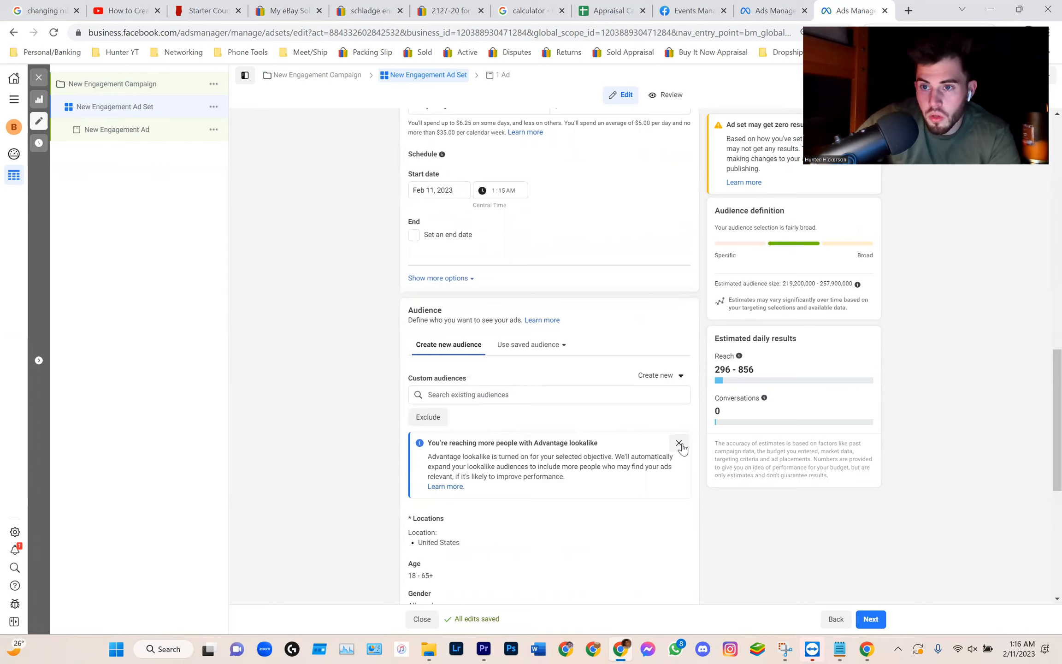
pyautogui.click(678, 443)
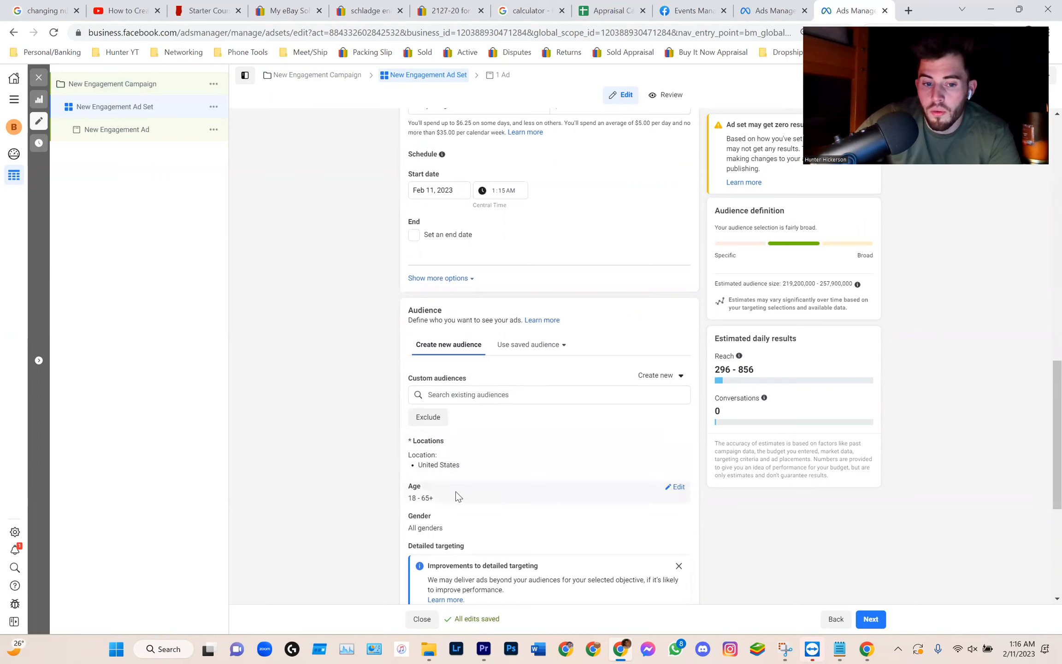
pyautogui.scroll(-3, 459, 483)
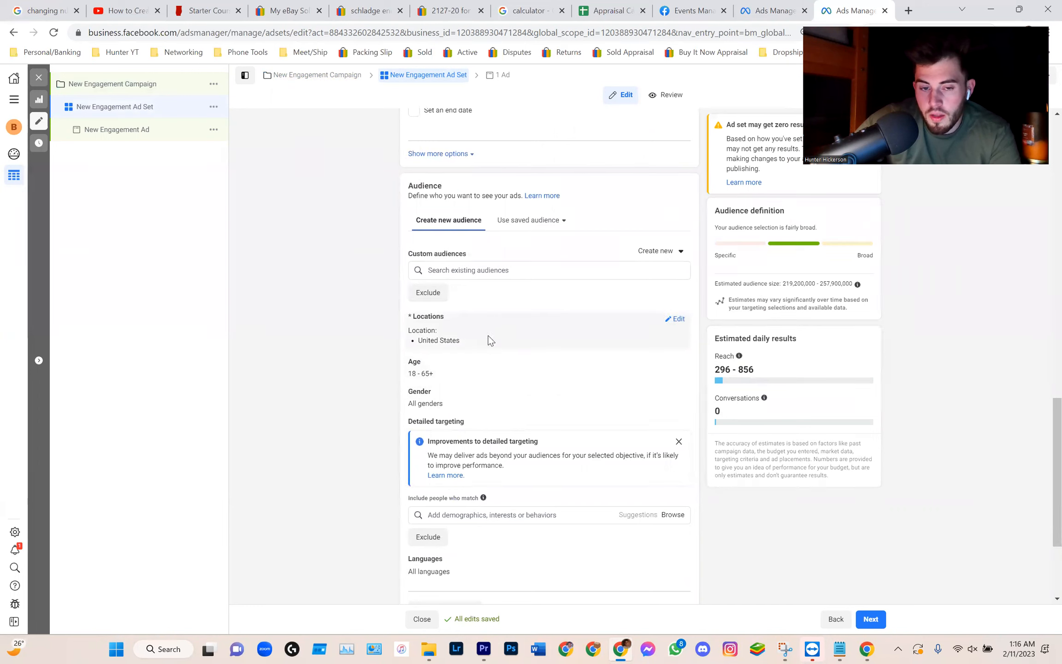
pyautogui.click(673, 321)
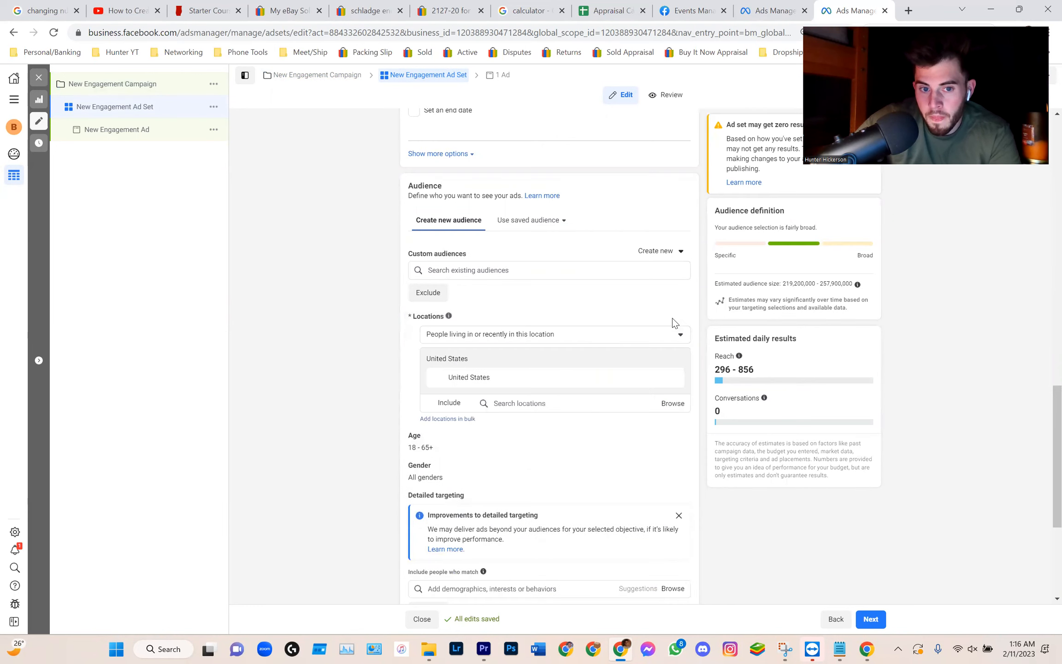
pyautogui.click(530, 403)
pyautogui.write('s')
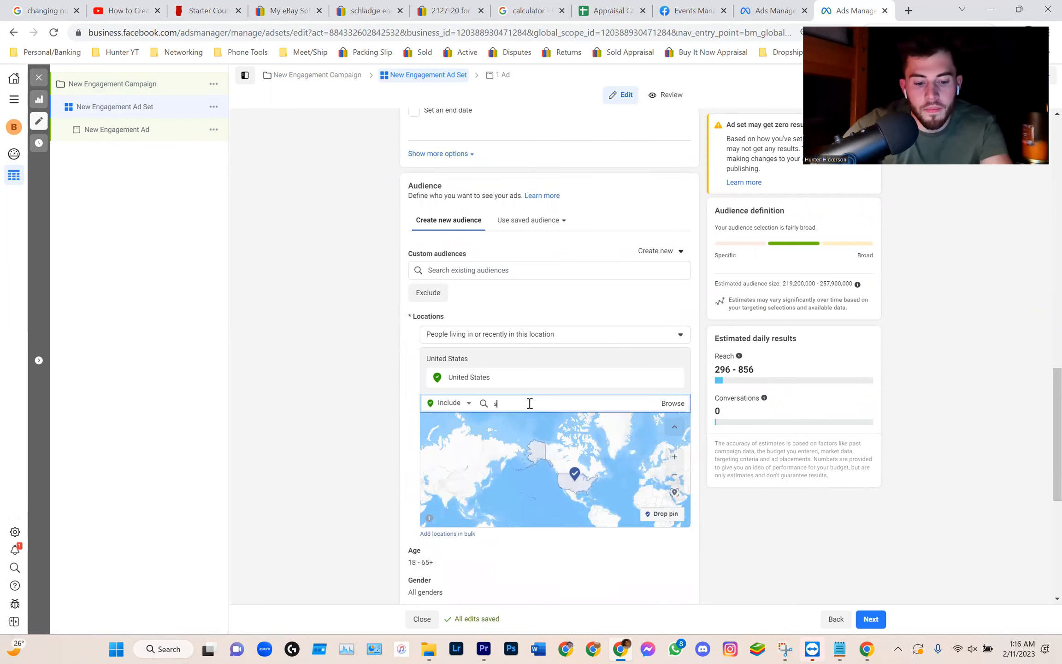
pyautogui.write('t louis')
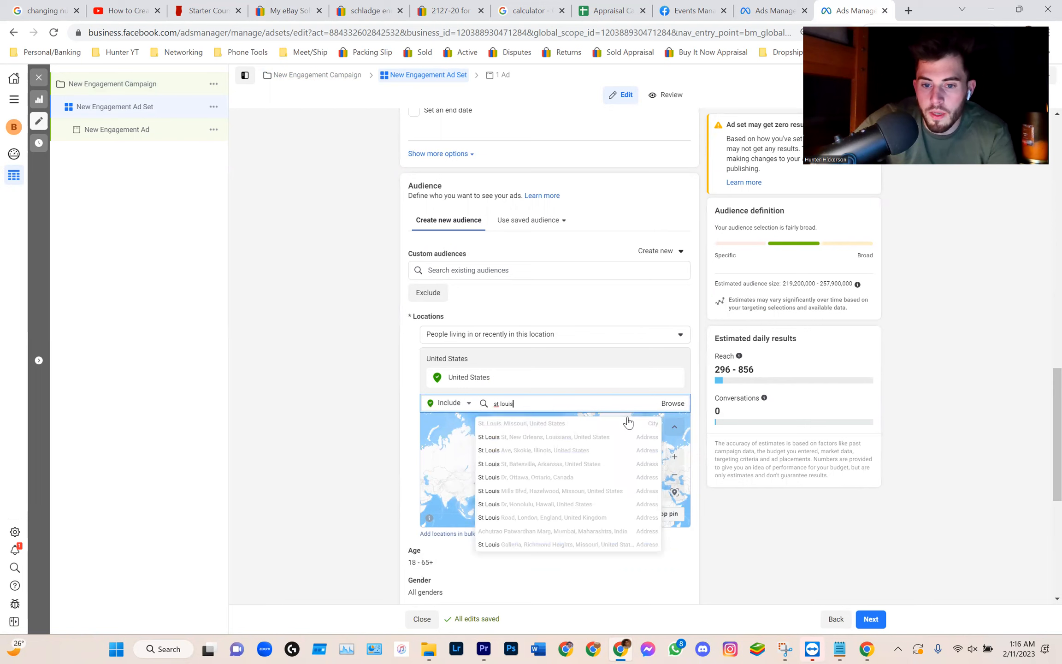
pyautogui.click(636, 424)
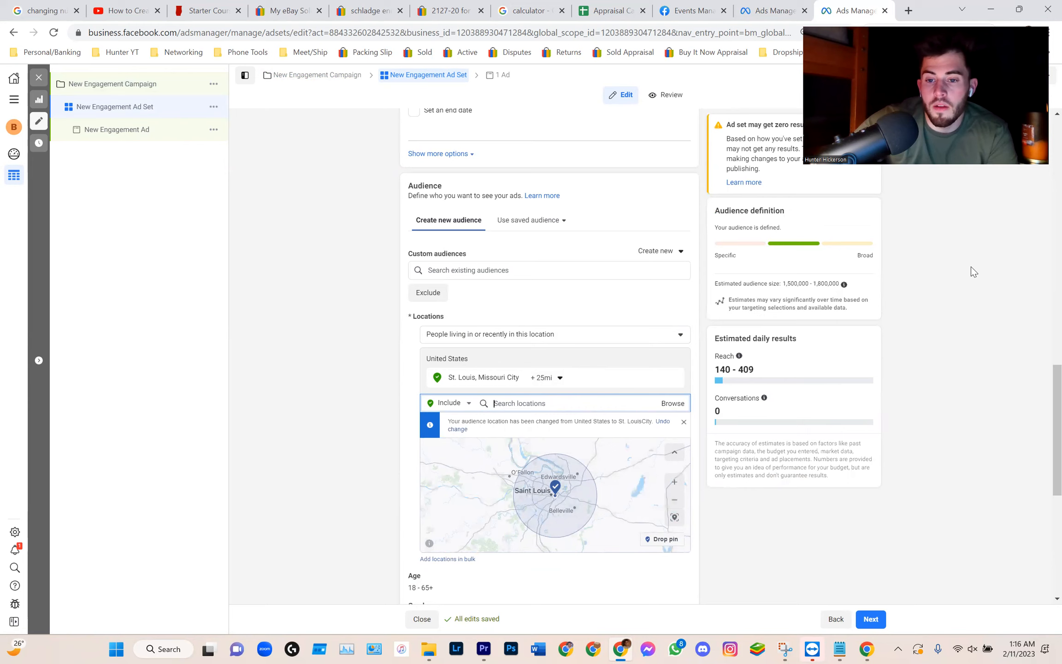
# - Keep the recommended Advantage+ placements and proceed to the ad's settings
pyautogui.scroll(-3, 971, 267)
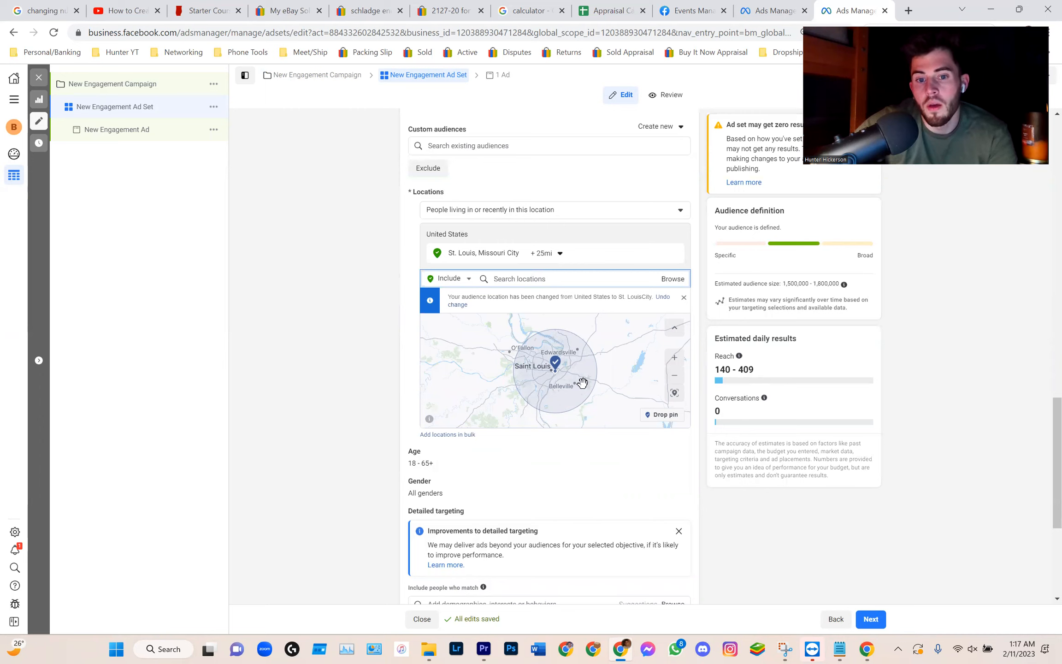
pyautogui.scroll(-5, 368, 337)
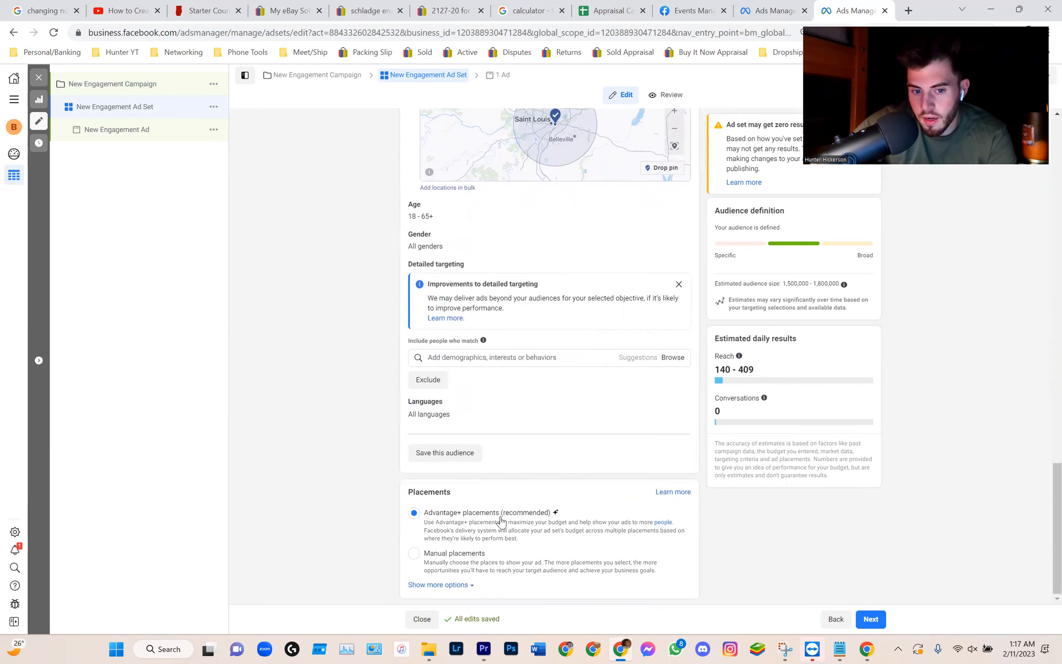
pyautogui.click(869, 619)
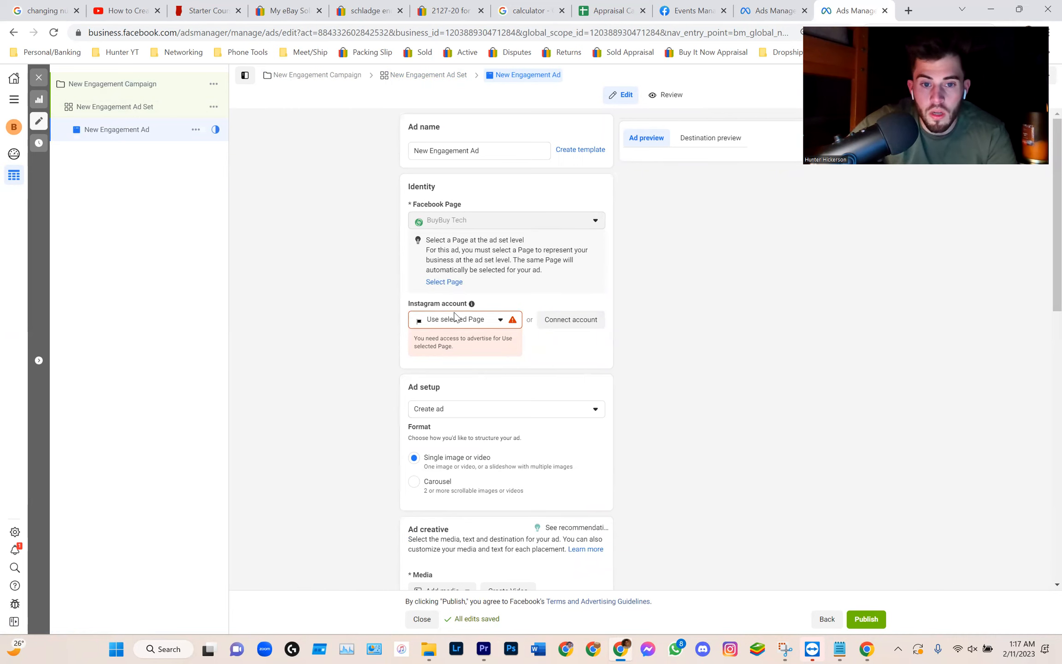
# - Enter "Hey St. Louis and nearby areas!" as the opening line of the ad's primary text
pyautogui.scroll(-4, 297, 308)
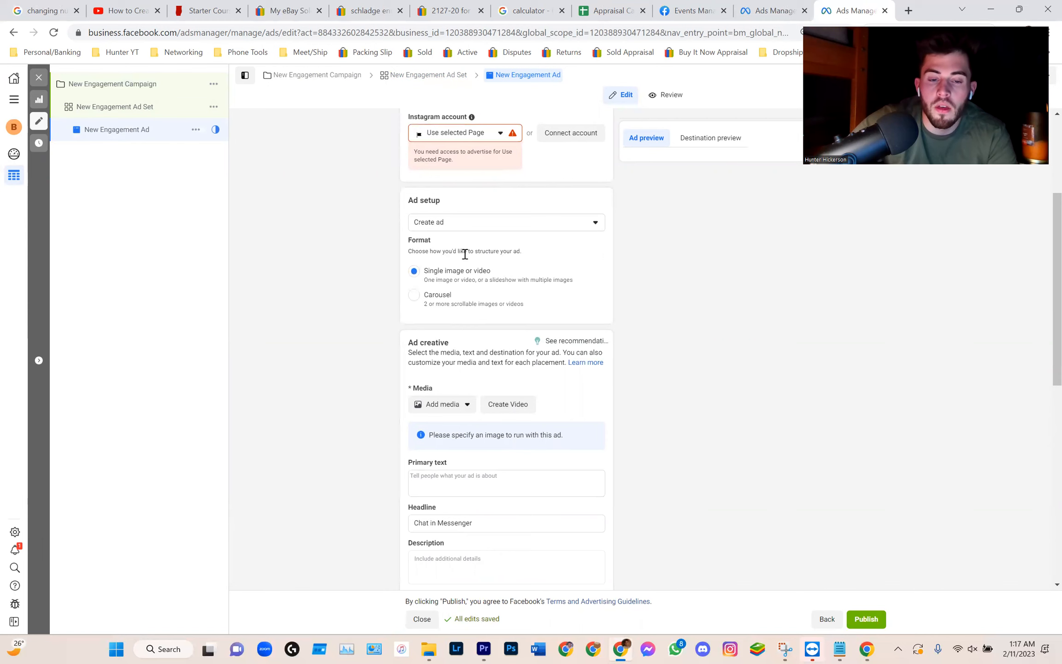
pyautogui.scroll(-3, 422, 296)
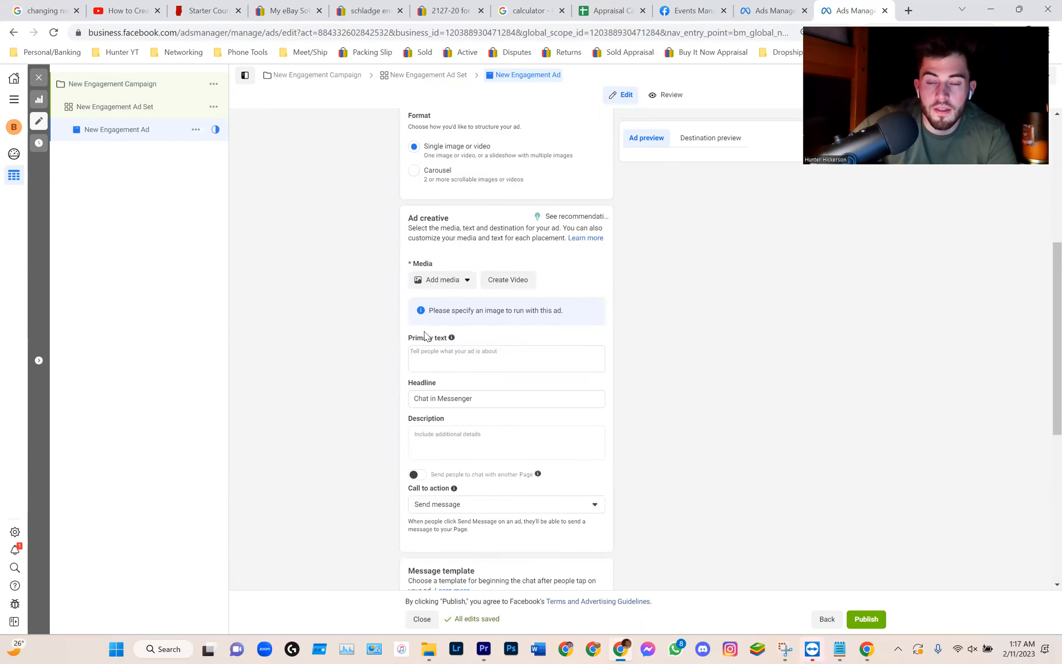
pyautogui.click(479, 366)
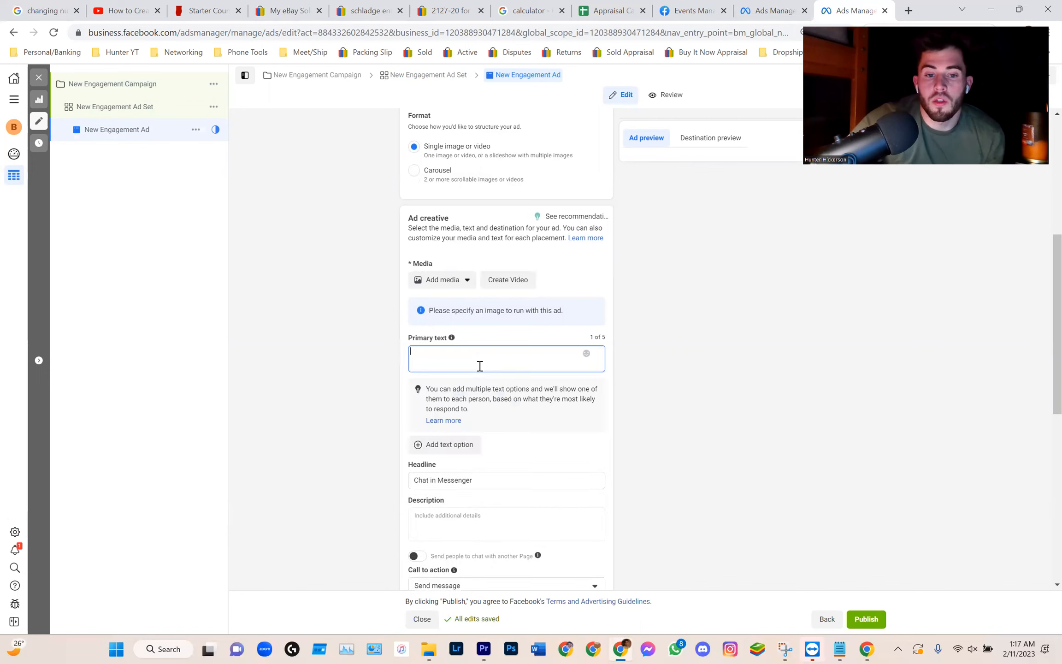
pyautogui.write('Hey')
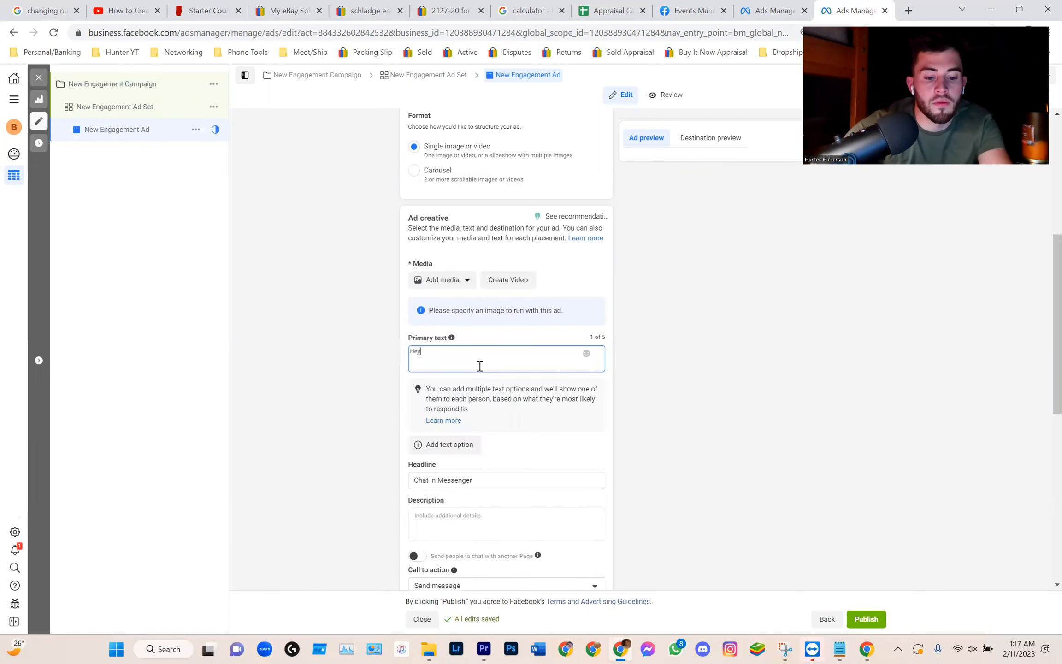
pyautogui.write(' St. Lo')
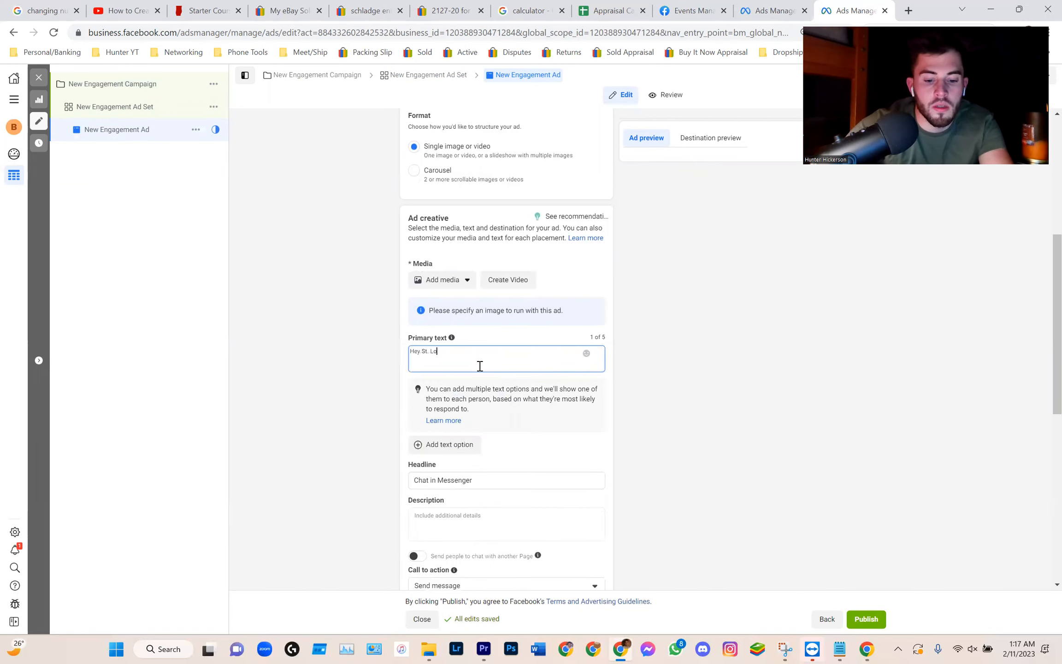
pyautogui.write('uis and nearby areas!')
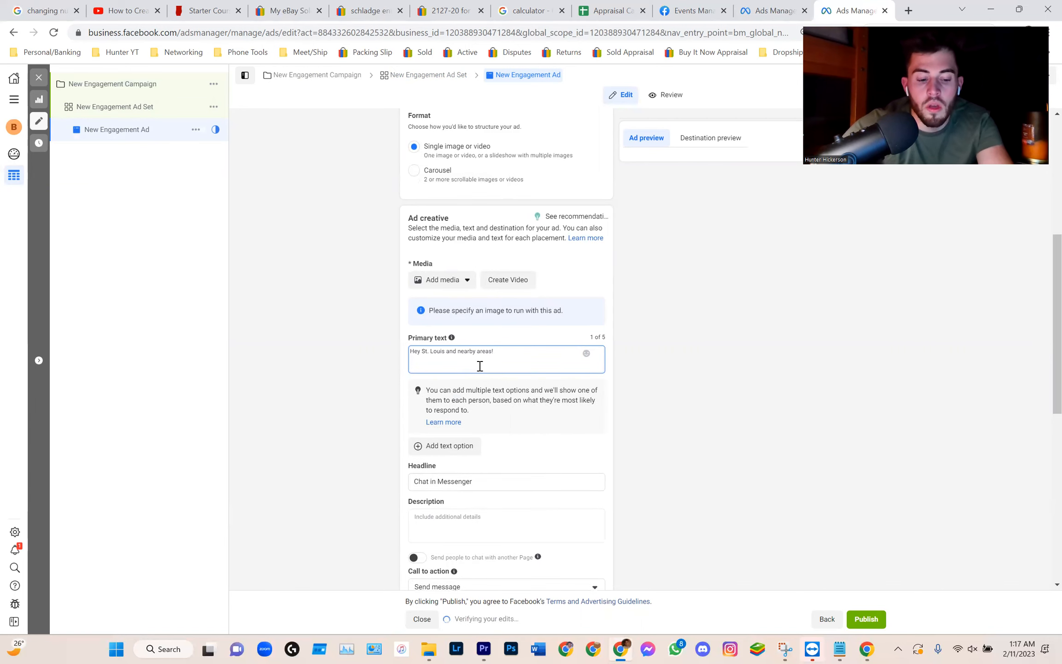
# - Add a second paragraph to the primary text, after a blank line, reading "We offer various services"
pyautogui.write('fer')
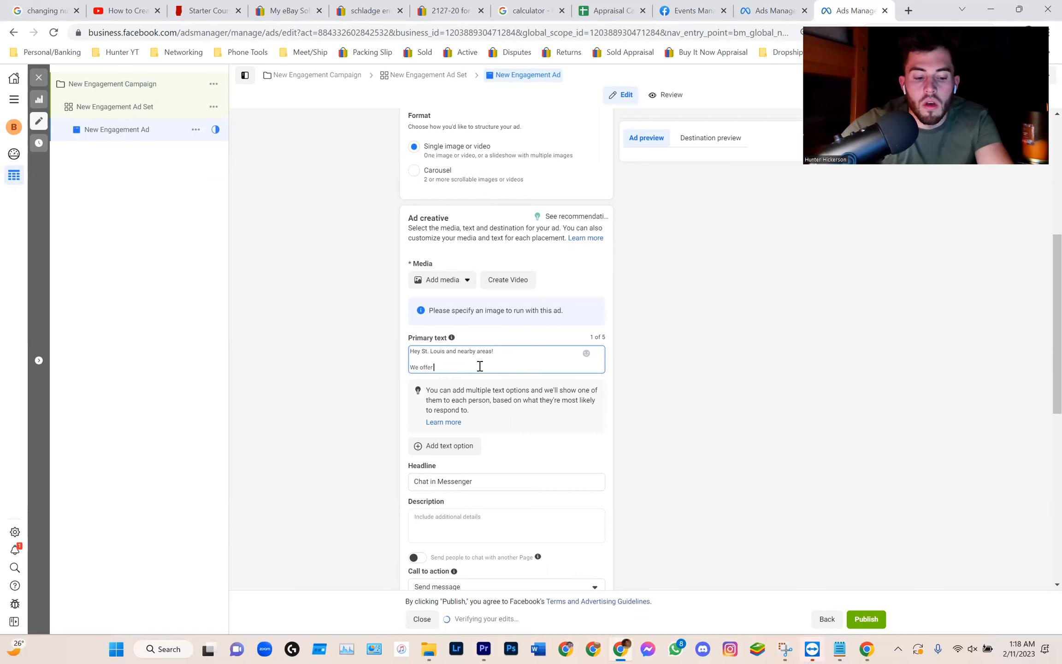
pyautogui.write(' interio')
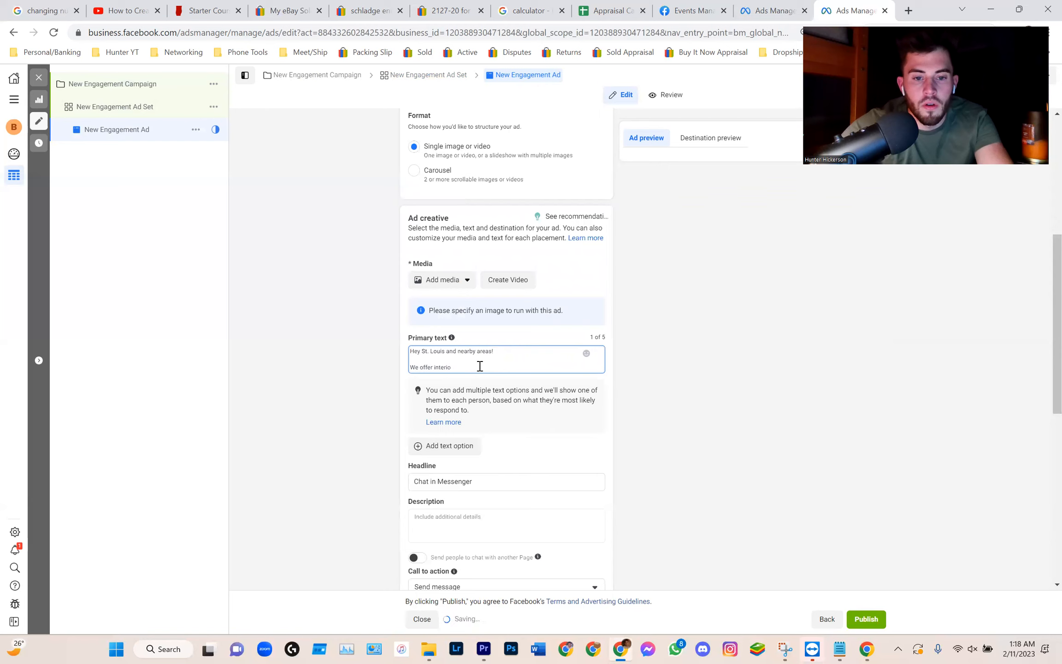
pyautogui.press('BackSpace')
pyautogui.press('BackSpace')
pyautogui.press('BackSpace')
pyautogui.press('BackSpace')
pyautogui.press('BackSpace')
pyautogui.write('various se')
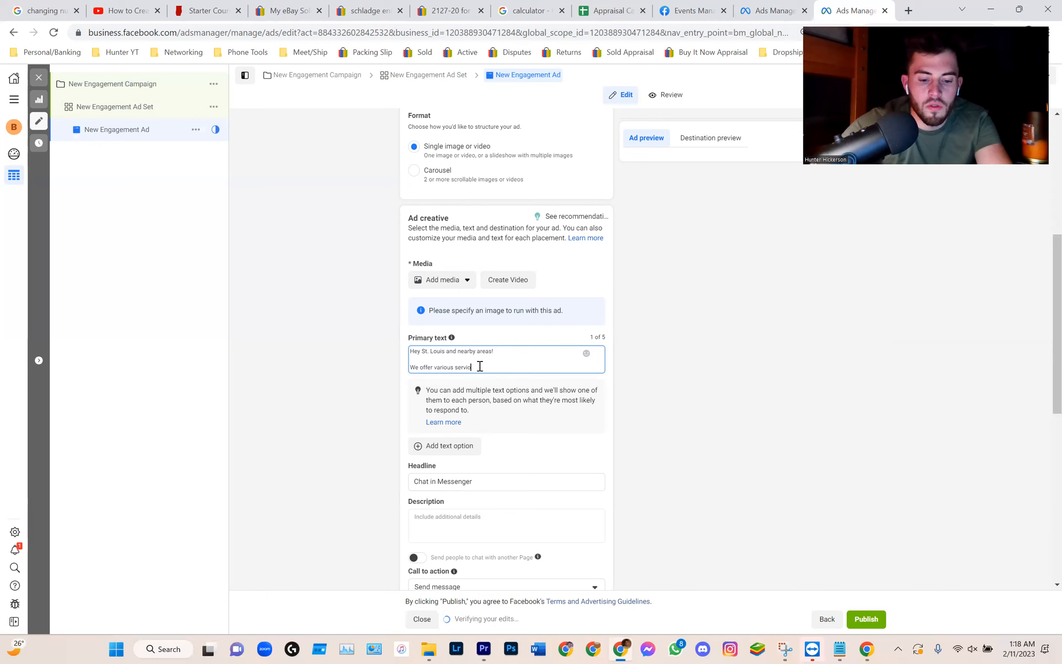
pyautogui.write('rvious')
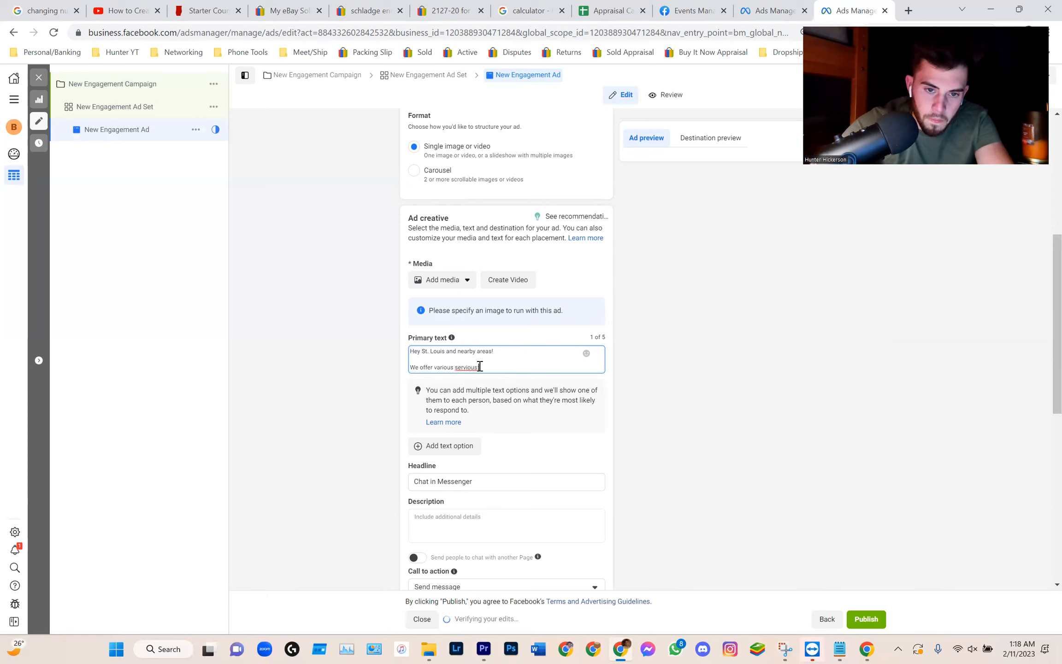
pyautogui.press('Return')
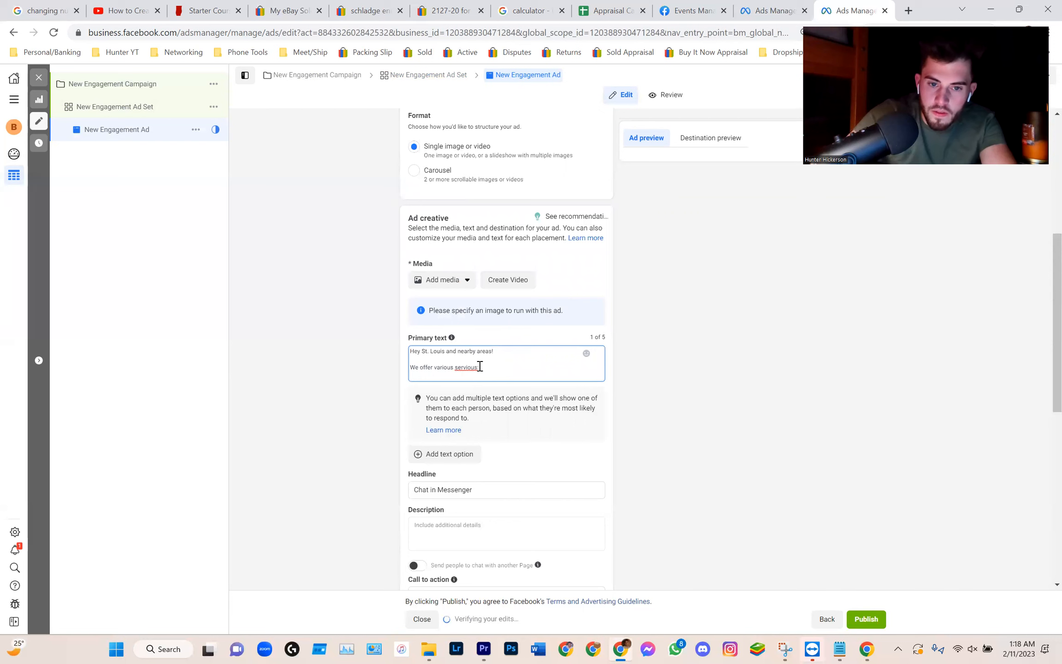
pyautogui.rightClick(469, 369)
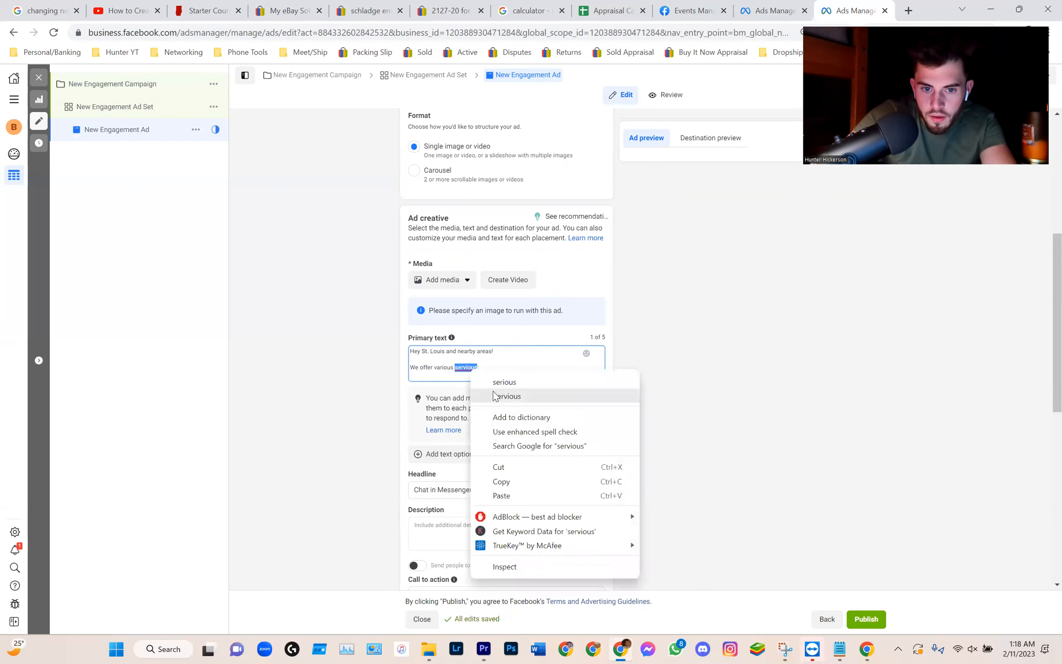
pyautogui.press('Escape')
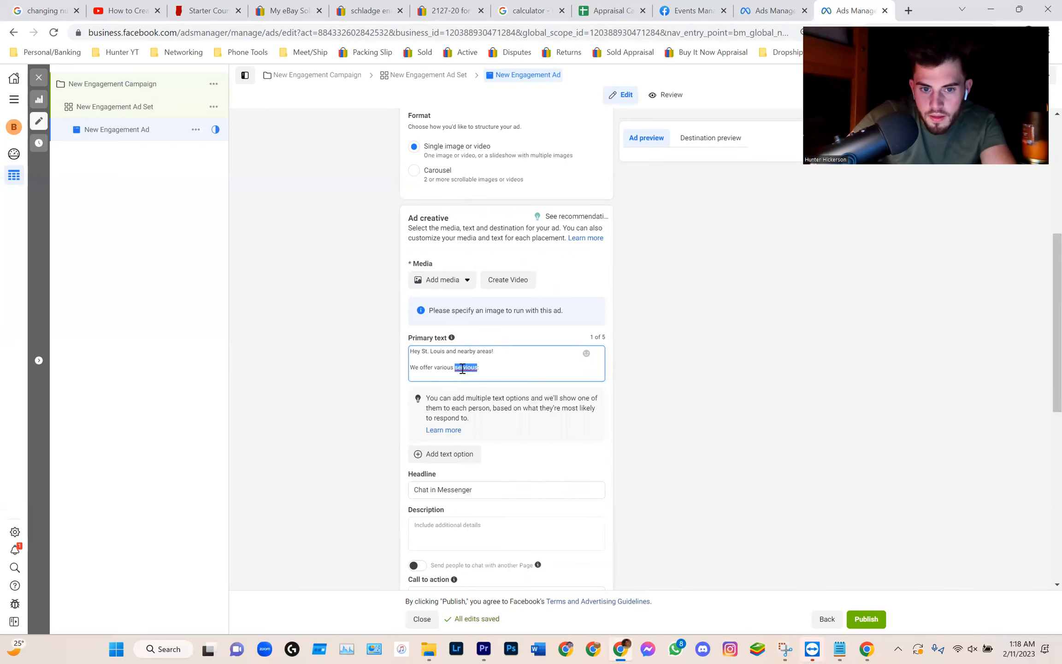
pyautogui.write('services')
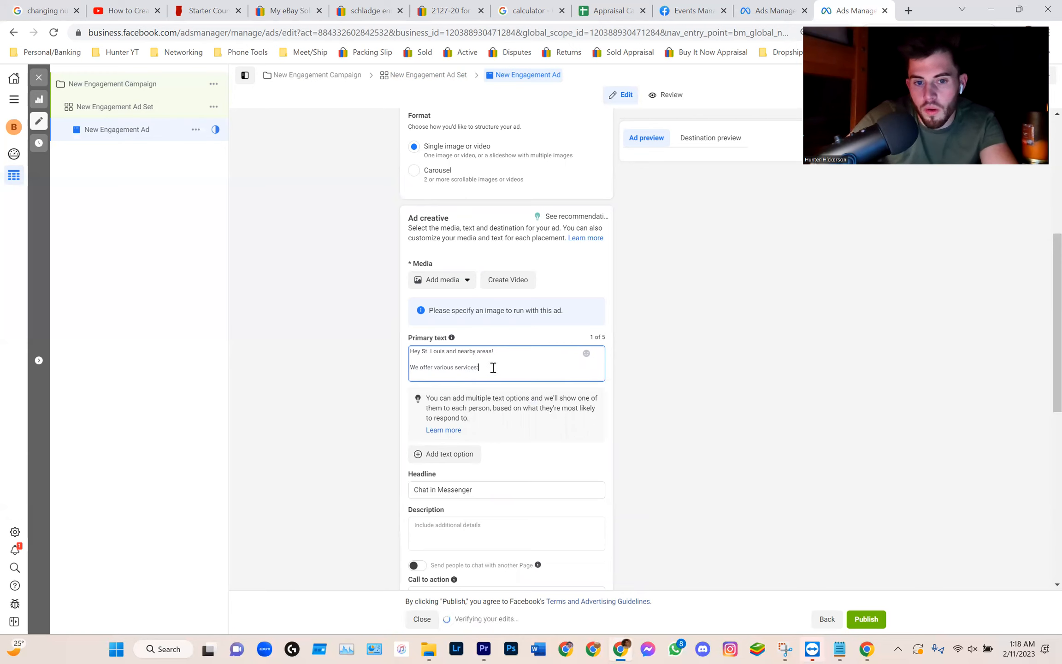
# - End the services sentence with a colon and list "Interioir Basic" and "Interior Premium" on separate lines below it
pyautogui.write(':')
pyautogui.press('Return')
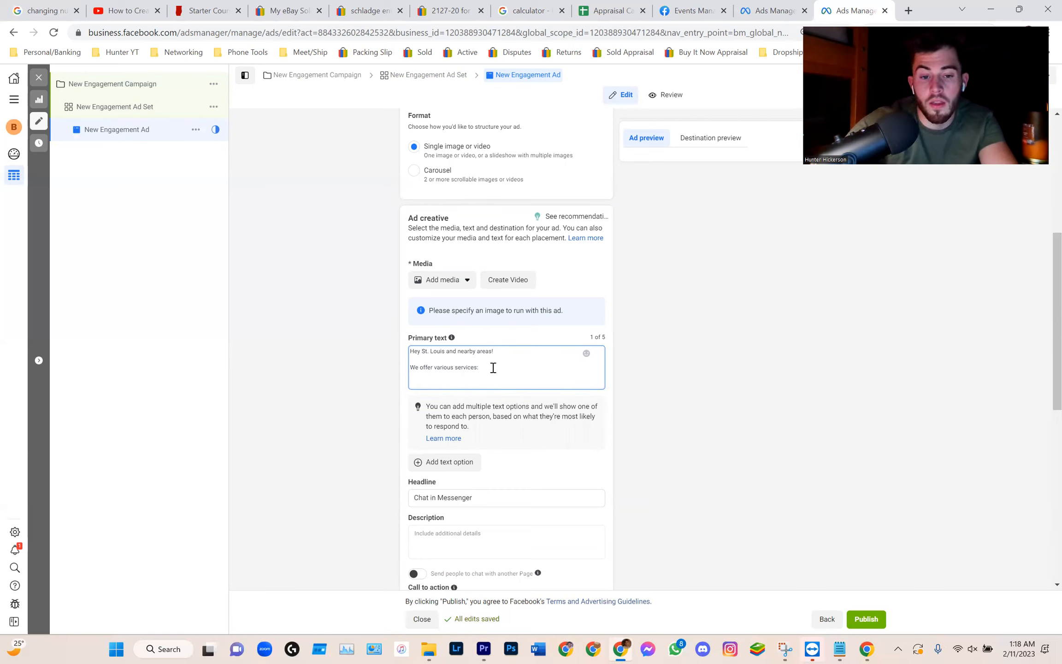
pyautogui.write('Interioi')
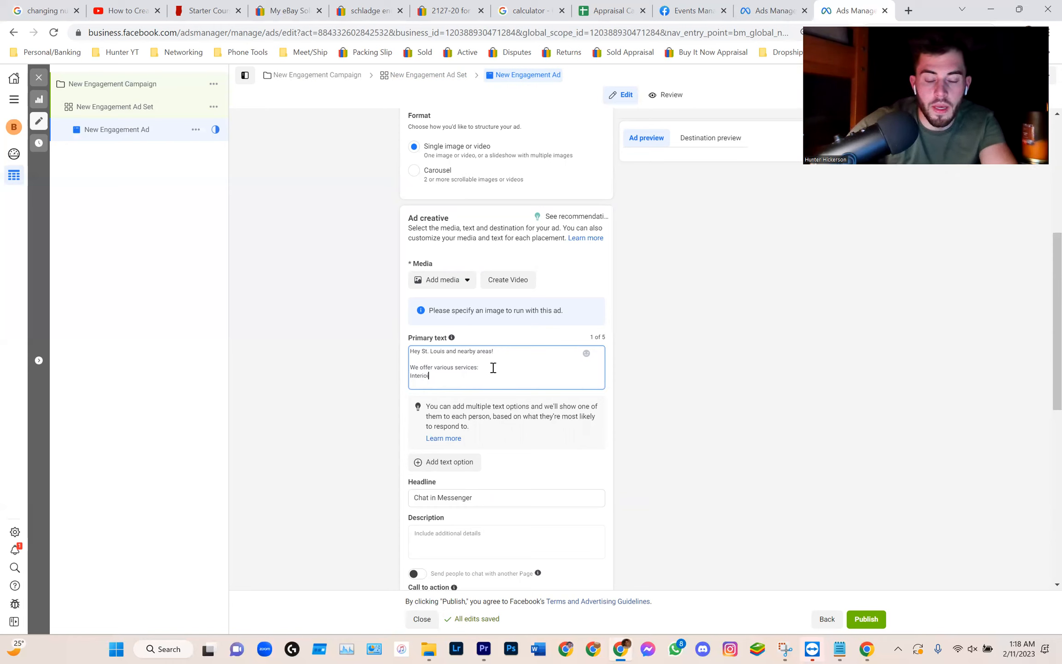
pyautogui.write('r Bas')
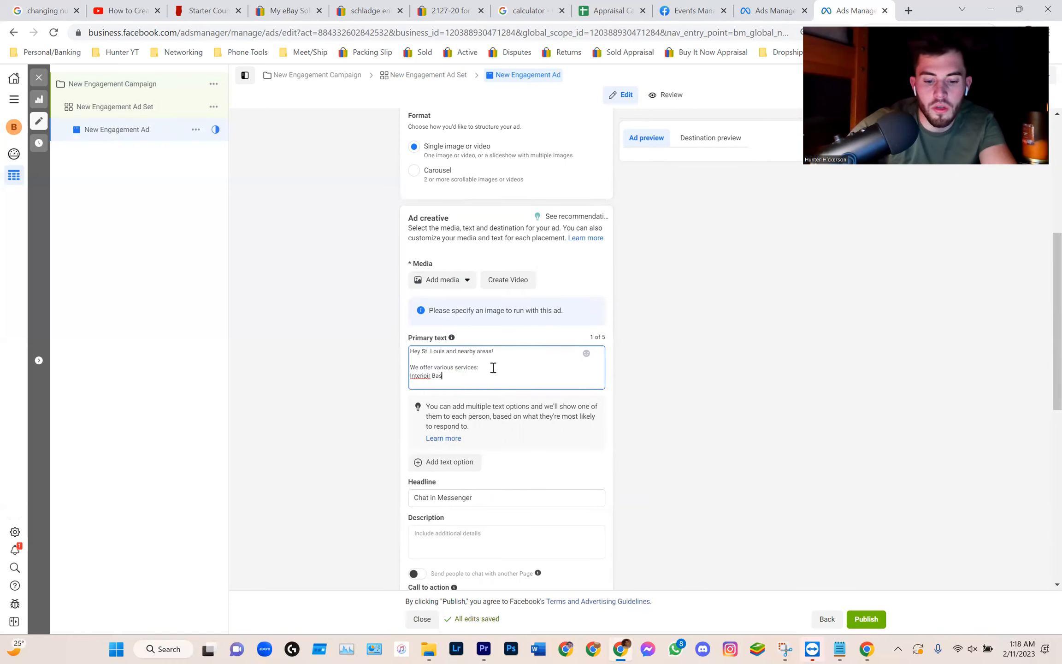
pyautogui.write('ic')
pyautogui.press('Return')
pyautogui.write('Interior Premium')
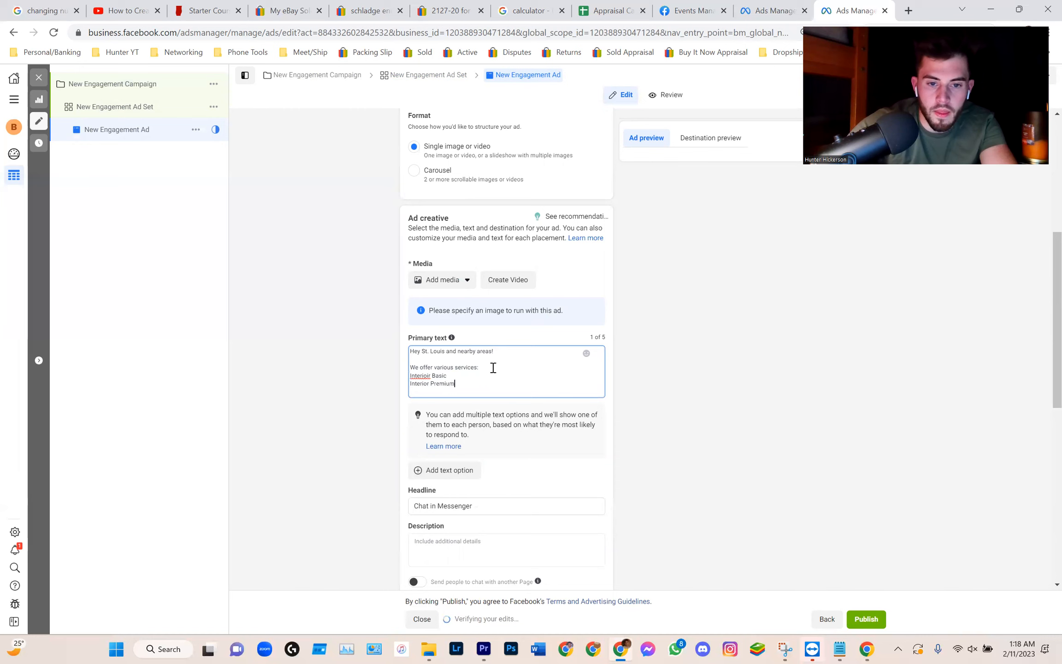
# - Extend the services list in the primary text with the lines "Exterior Basic" and "Exterior Premium"
pyautogui.press('Return')
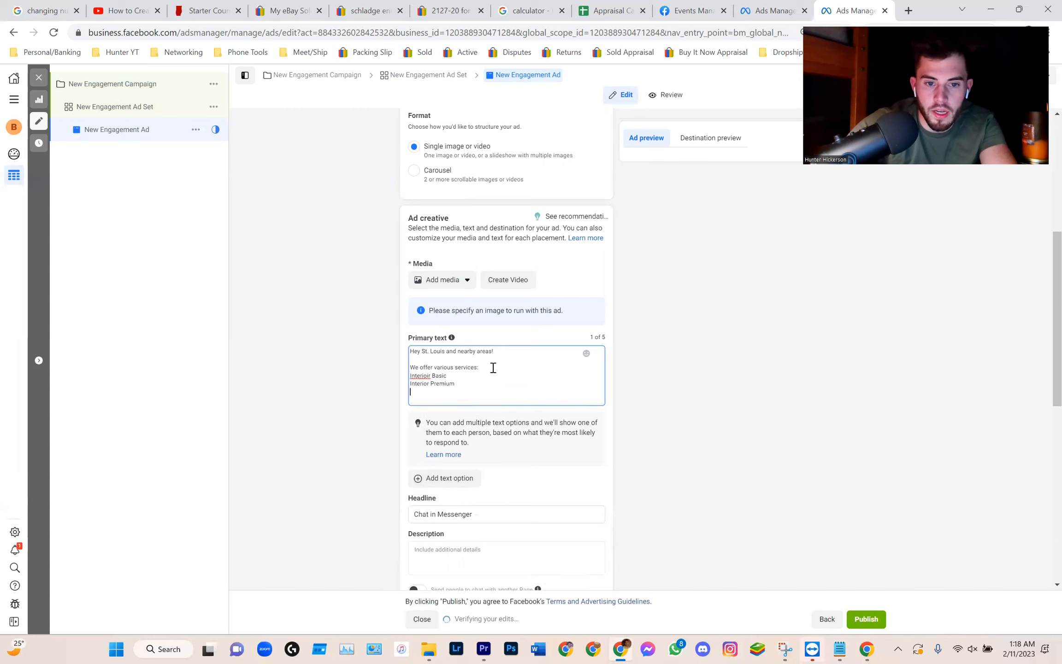
pyautogui.write('Exterio')
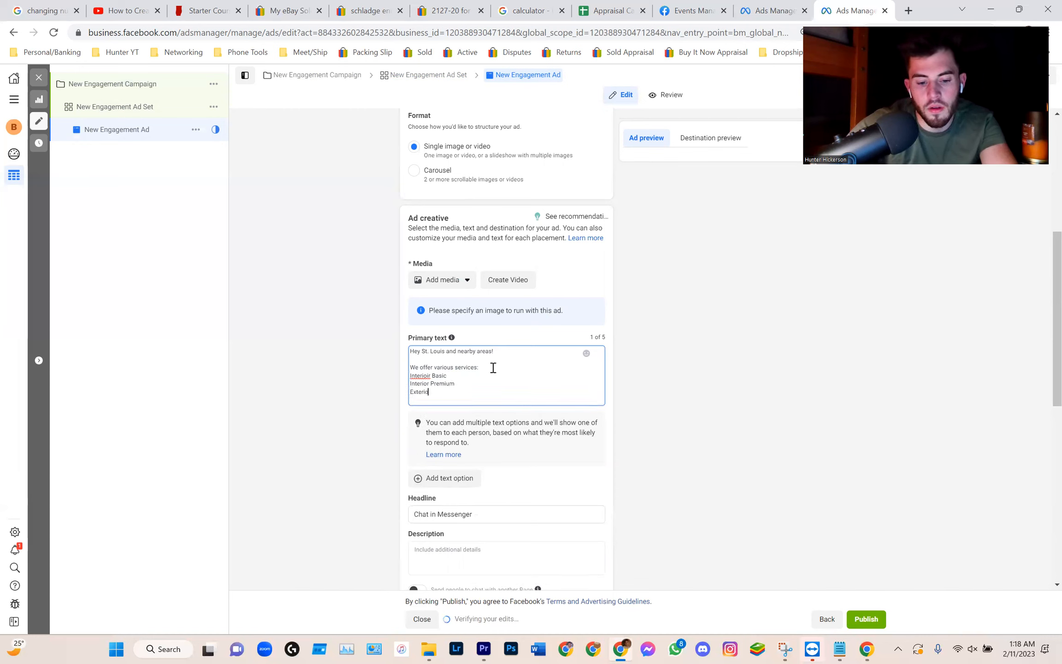
pyautogui.write('r Basic')
pyautogui.press('Return')
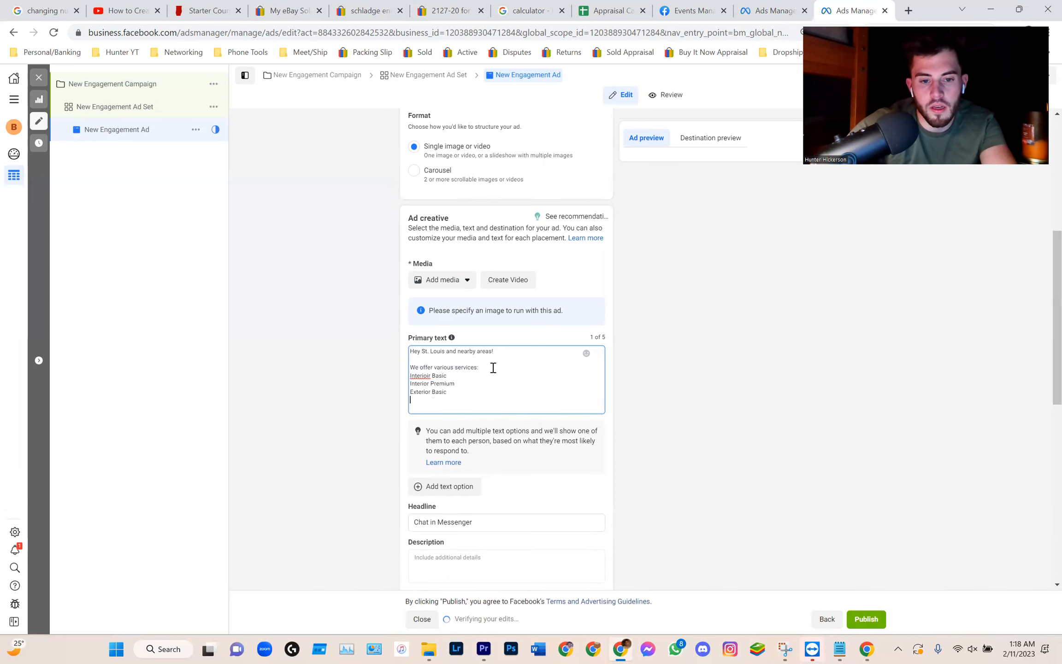
pyautogui.write('Exter')
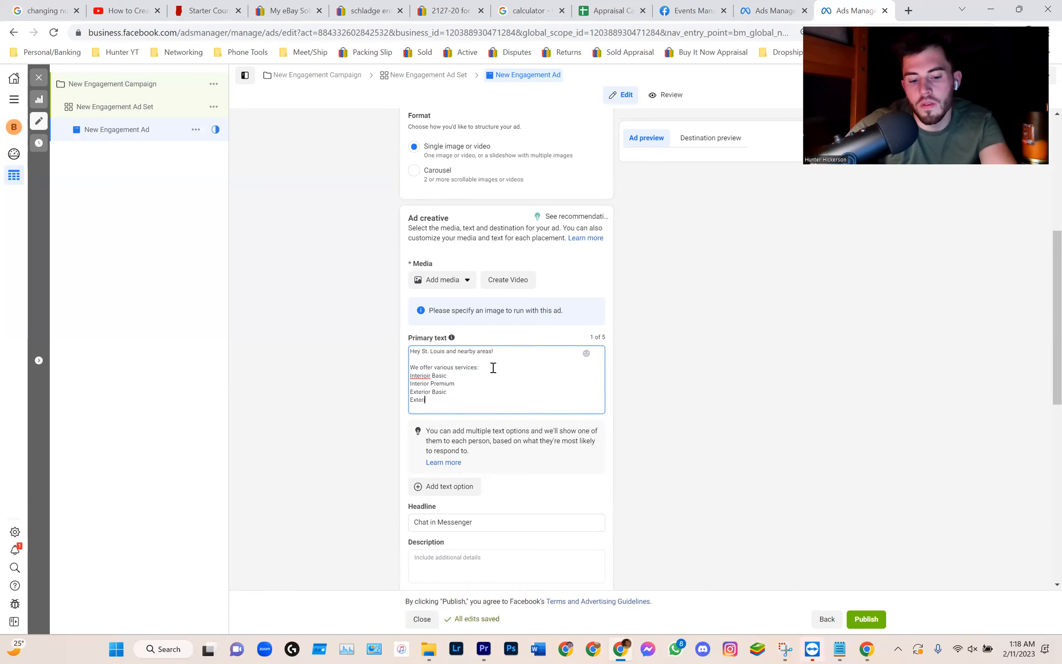
pyautogui.write('ior Premium')
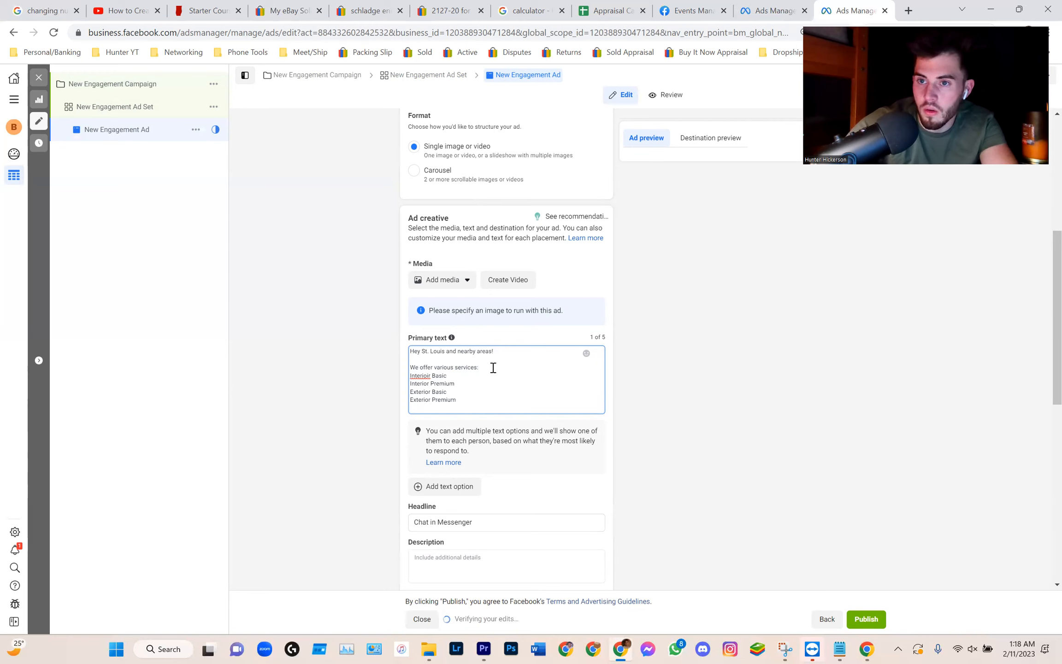
# - Add a closing "Call/text" line with the business phone number after a blank line, leaving no trailing empty line
pyautogui.press('Return')
pyautogui.press('Return')
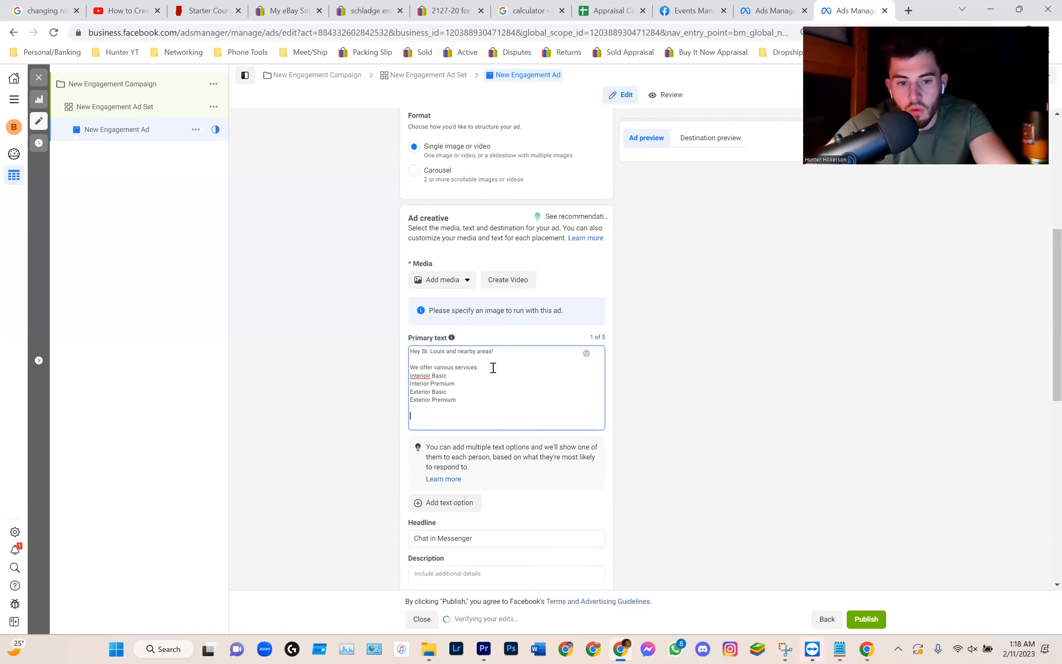
pyautogui.write('Call/text 555-55')
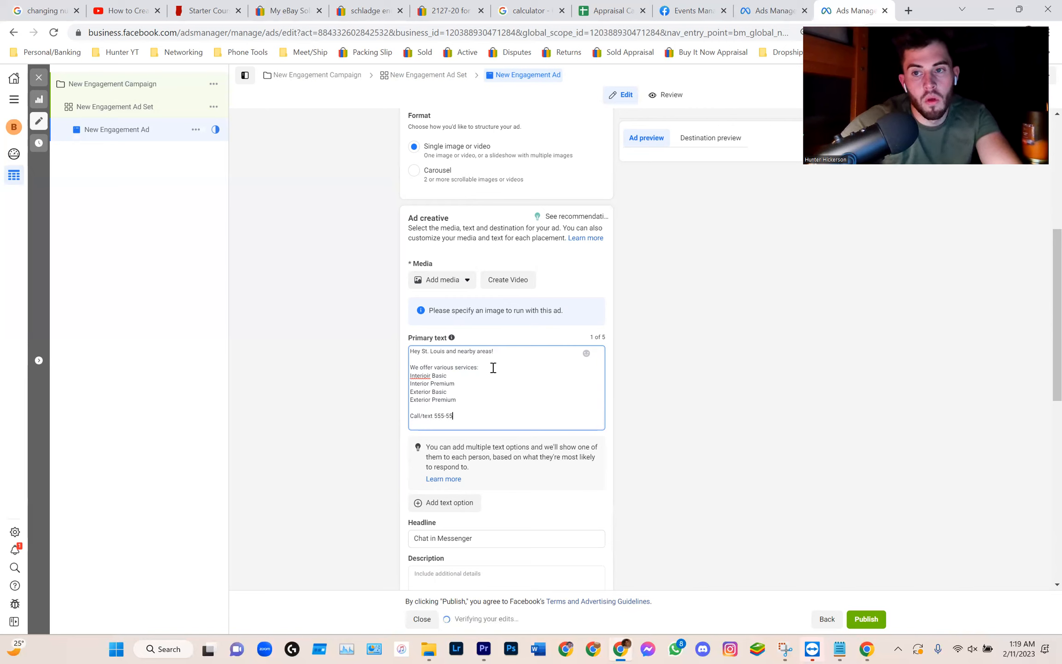
pyautogui.write('5-5555')
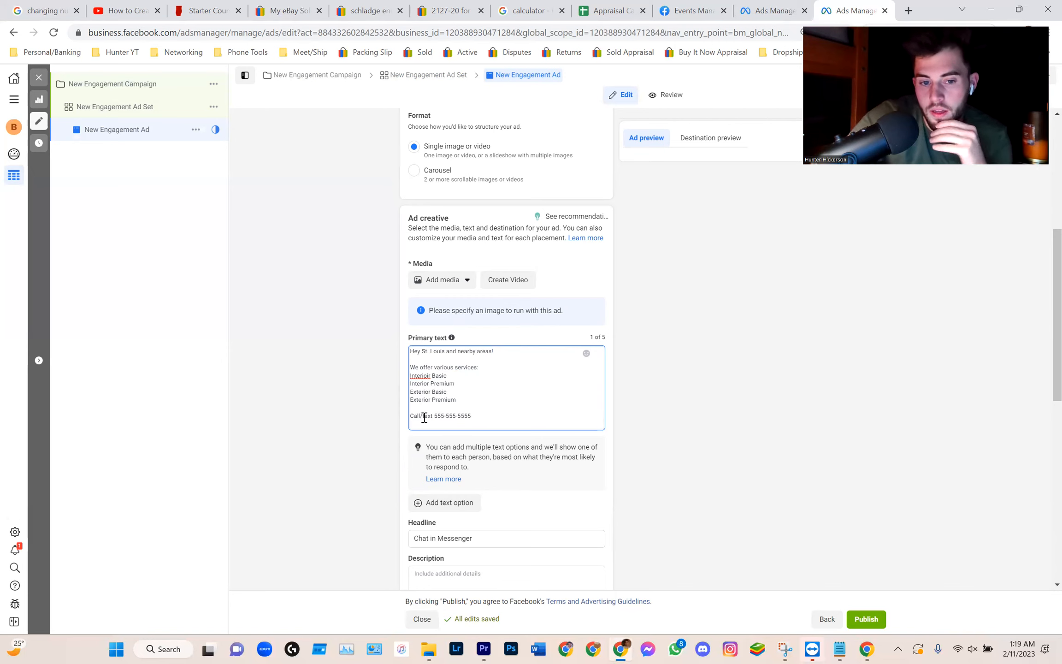
pyautogui.click(436, 424)
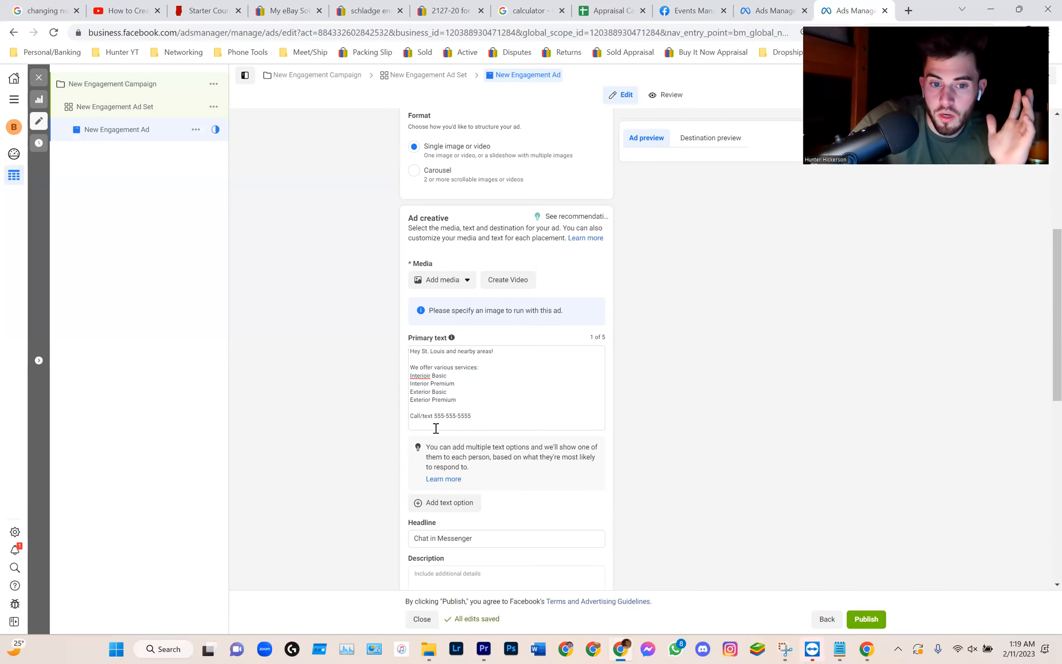
pyautogui.press('BackSpace')
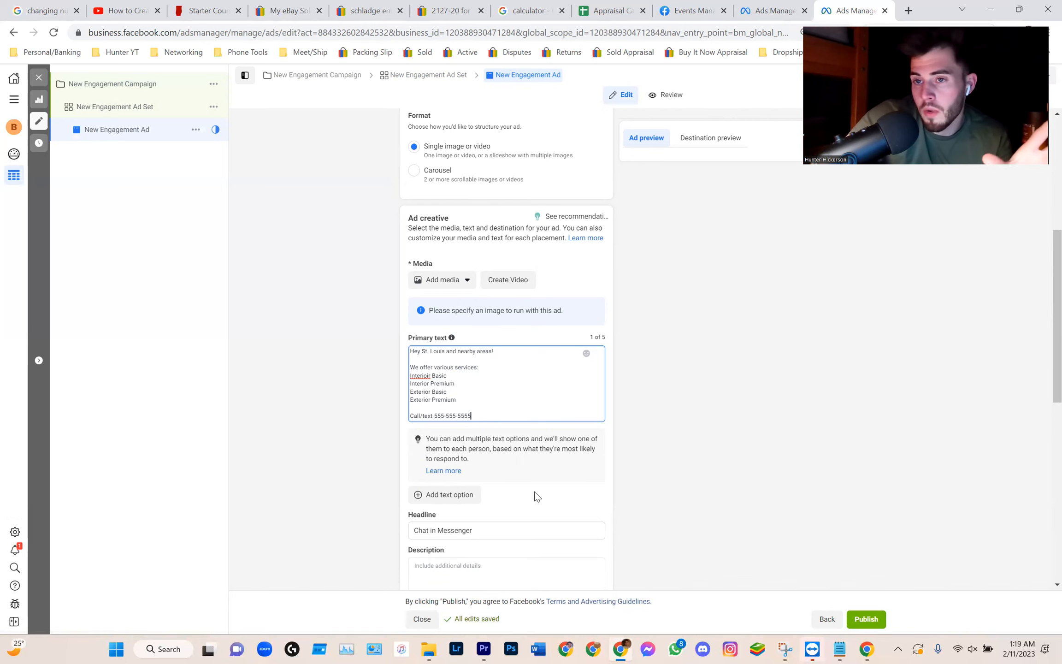
# - Replace the headline with a copy of the "Call/text" phone number line from the primary text
pyautogui.click(488, 531)
pyautogui.moveTo(477, 418); pyautogui.dragTo(394, 422)
pyautogui.hotkey('ctrl', 'c')
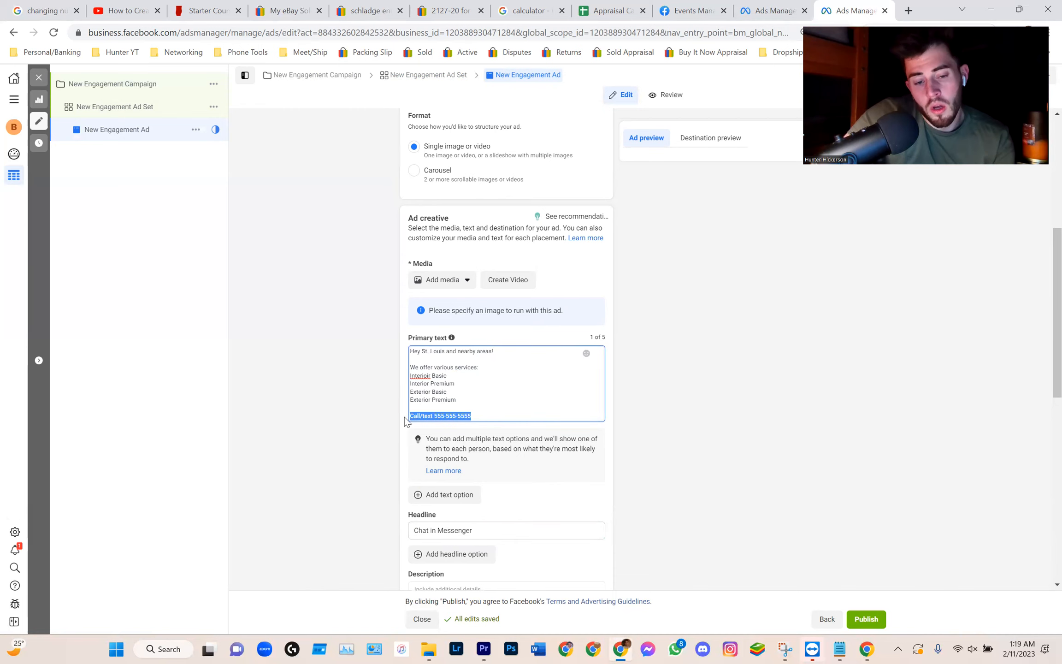
pyautogui.click(477, 529)
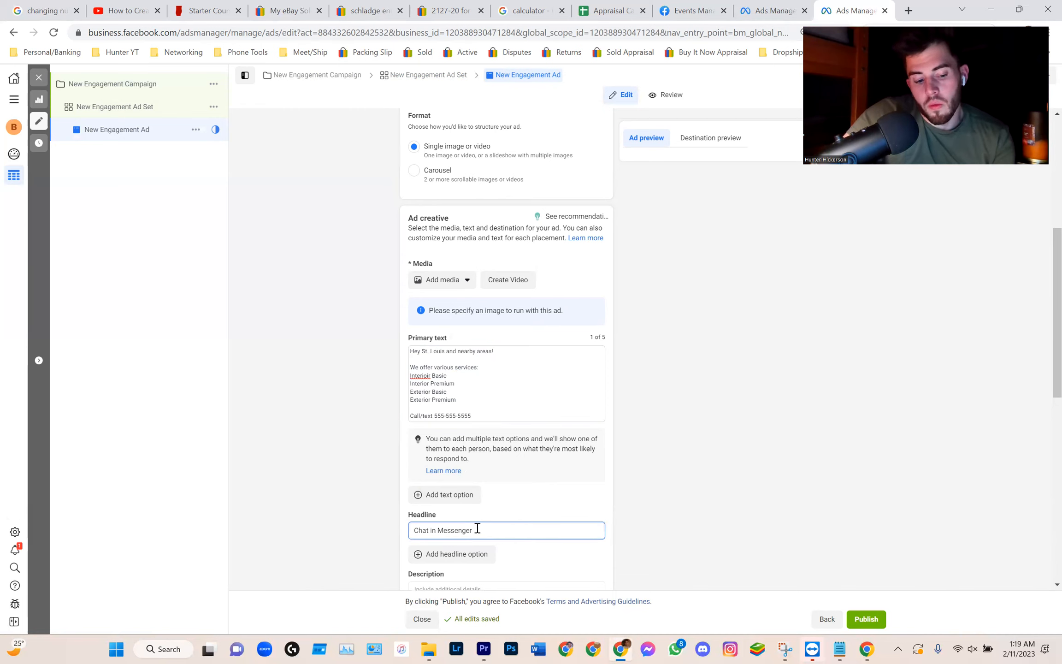
pyautogui.hotkey('ctrl', 'a')
pyautogui.hotkey('ctrl', 'v')
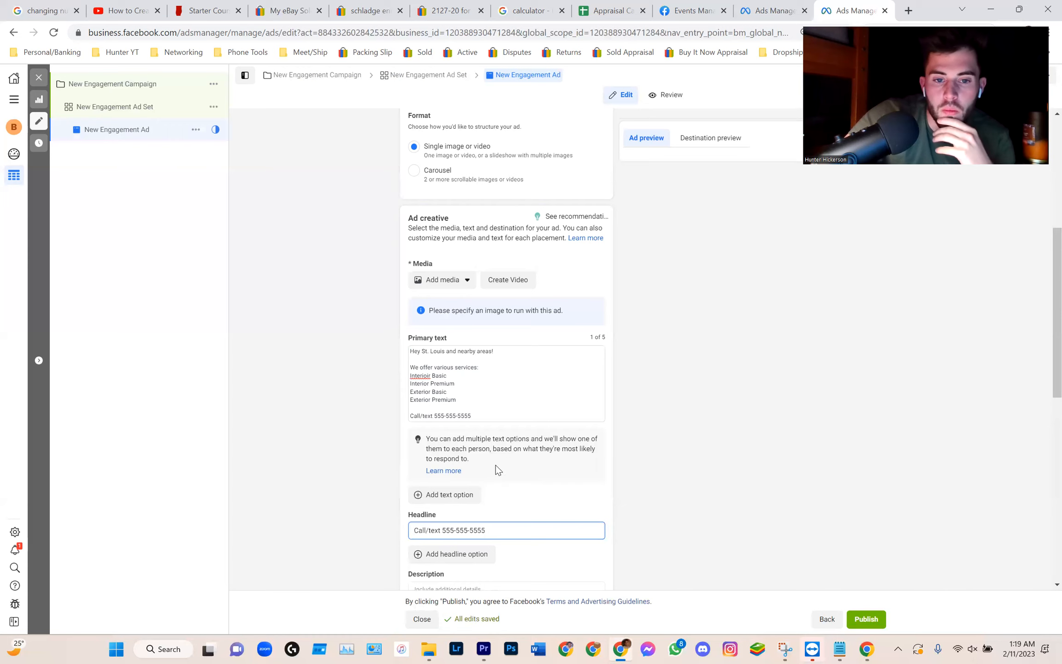
# - Add the green 1667 × 1667 phone logo from the BuyBuy Tech images as the ad's media, keeping the default crops
pyautogui.scroll(-5, 489, 459)
pyautogui.scroll(-3, 469, 382)
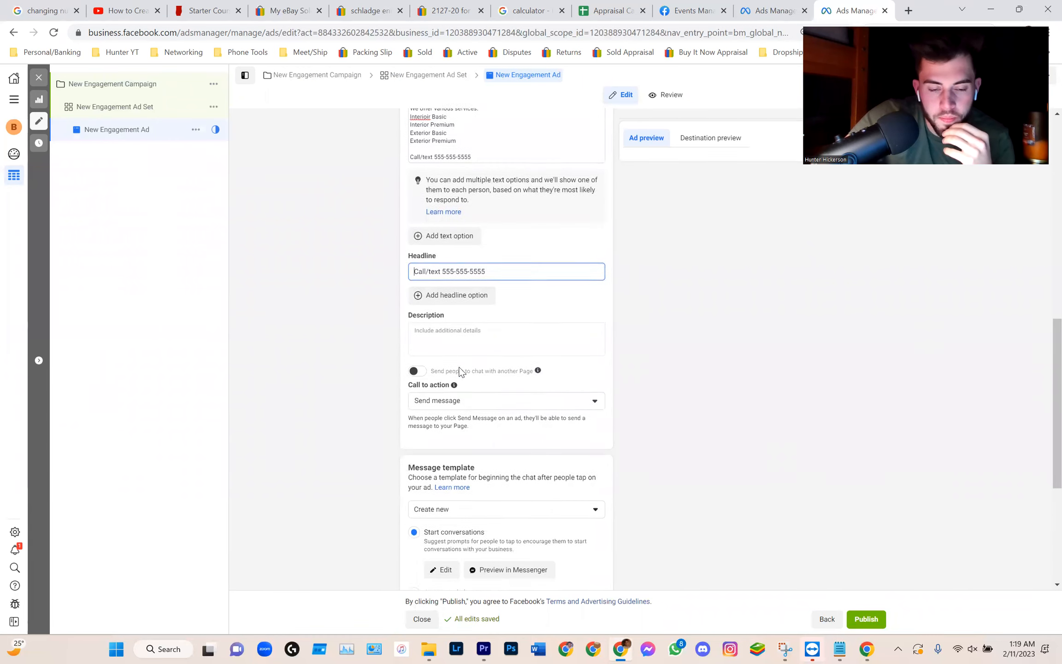
pyautogui.scroll(-3, 461, 210)
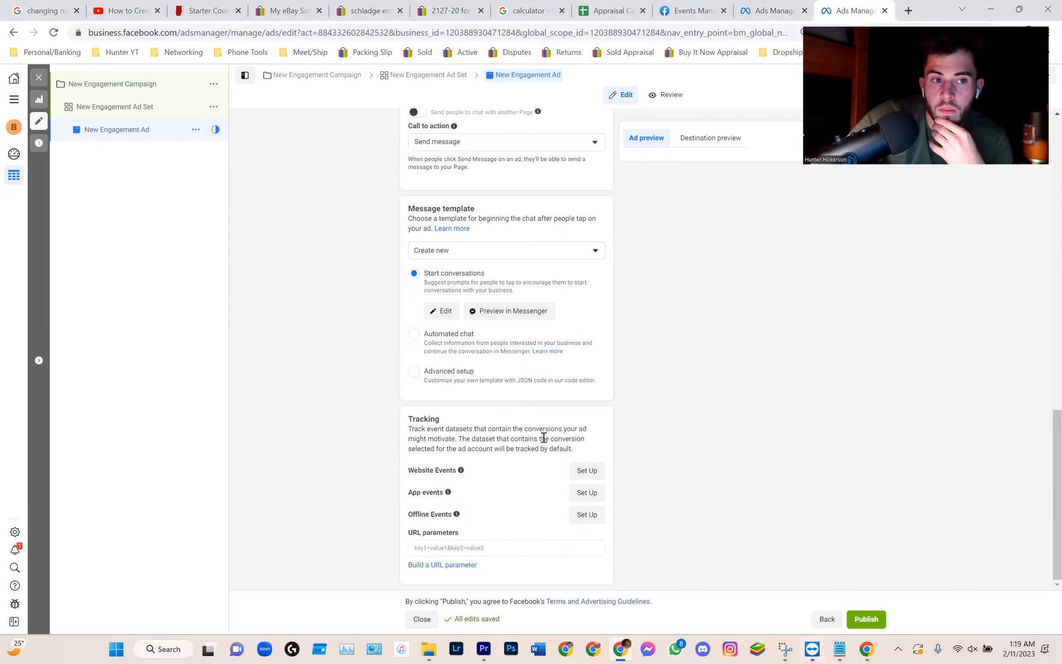
pyautogui.scroll(10, 544, 438)
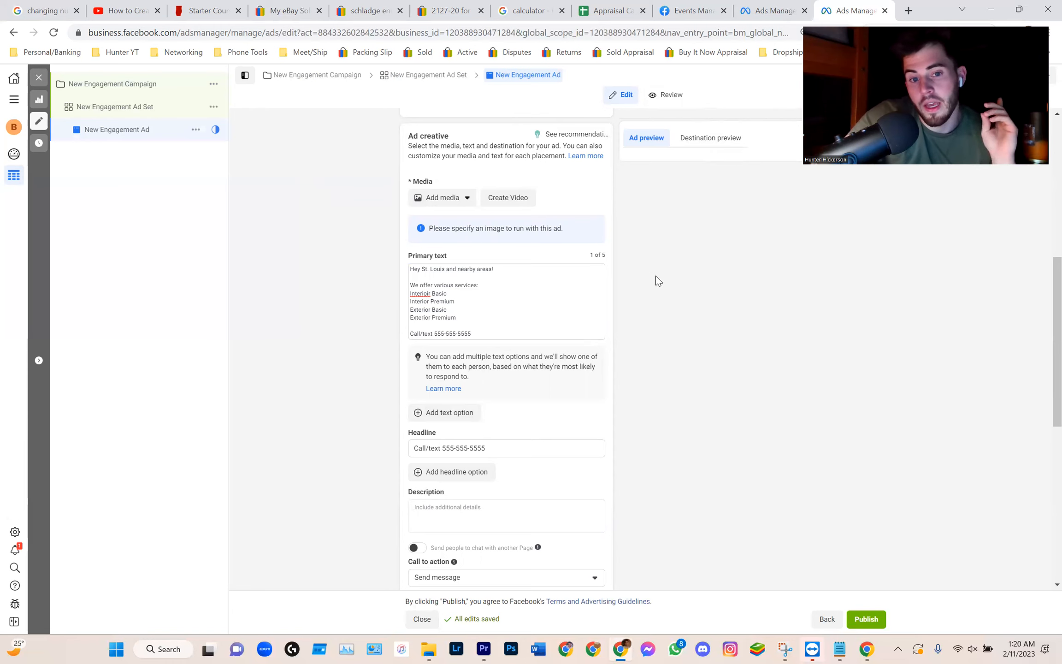
pyautogui.click(440, 199)
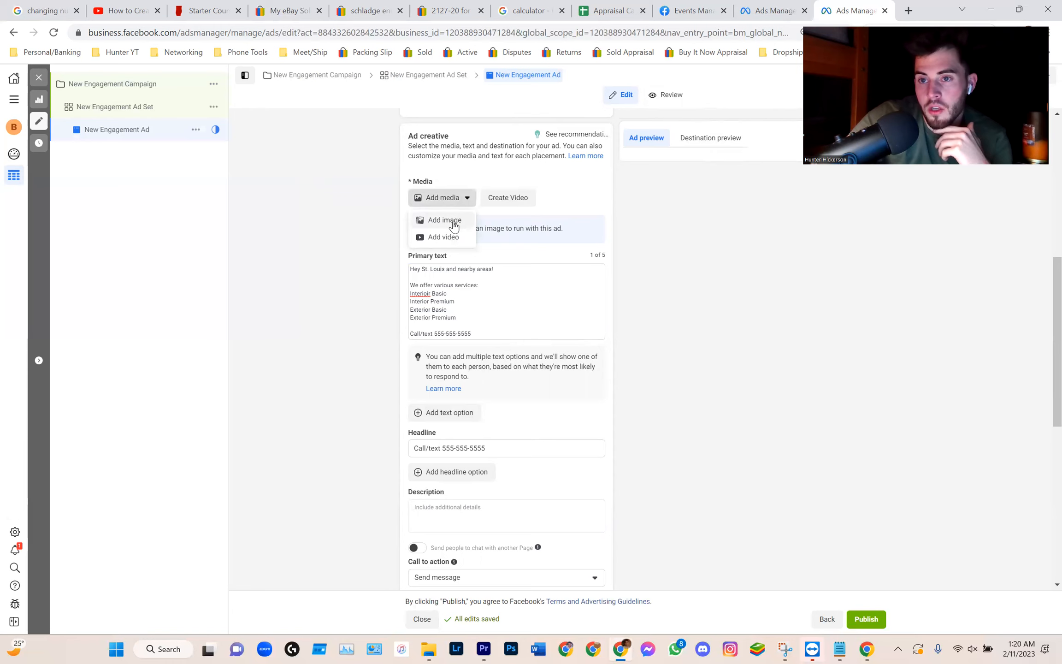
pyautogui.click(454, 226)
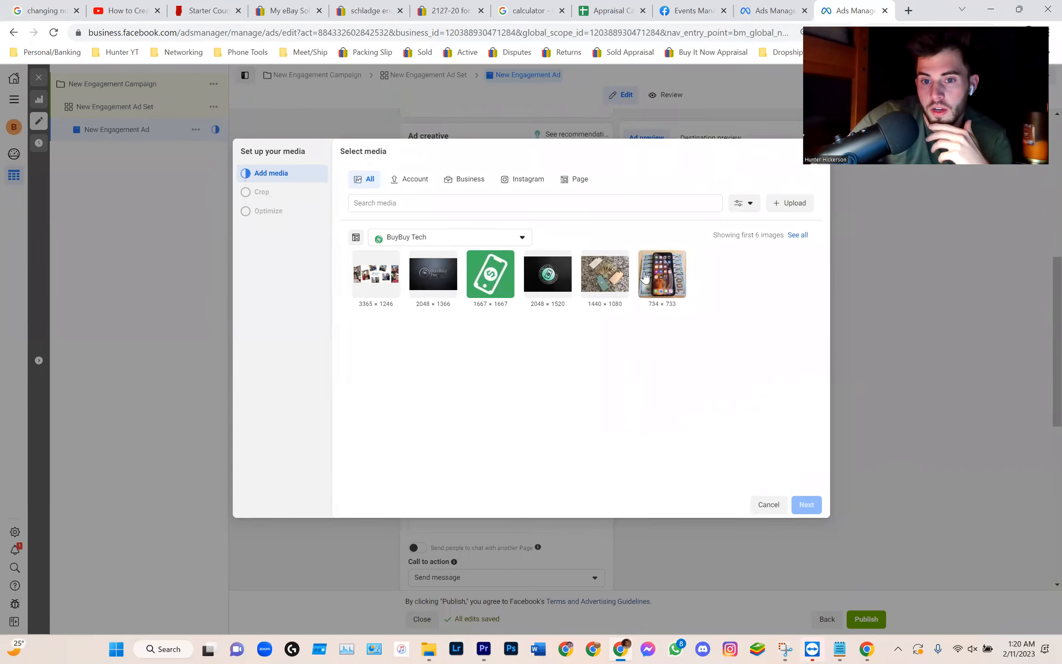
pyautogui.click(495, 275)
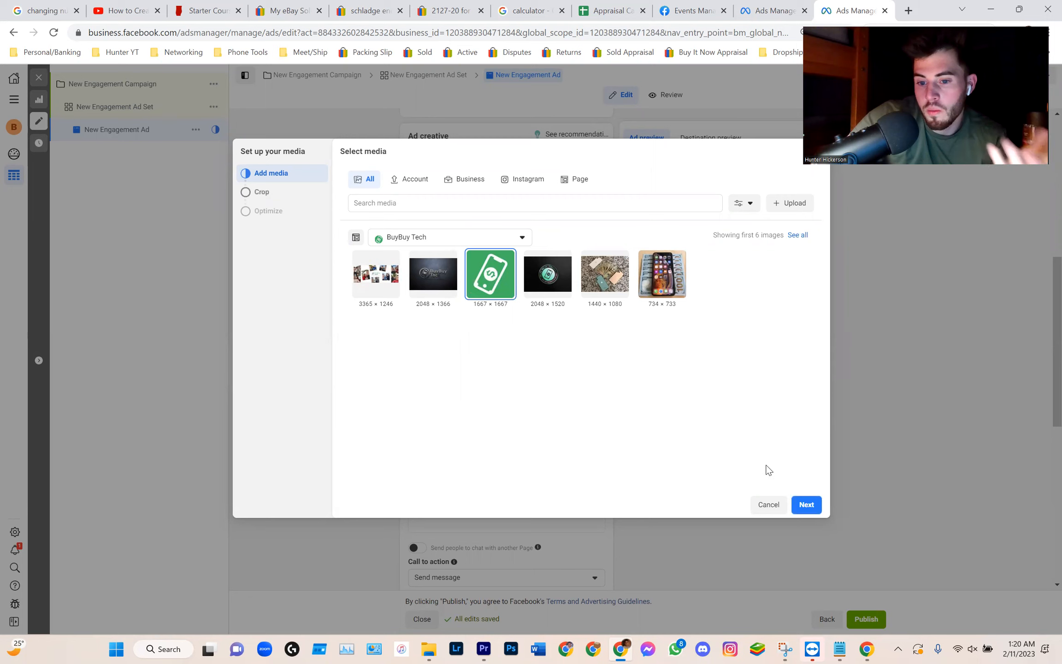
pyautogui.click(805, 504)
pyautogui.click(802, 505)
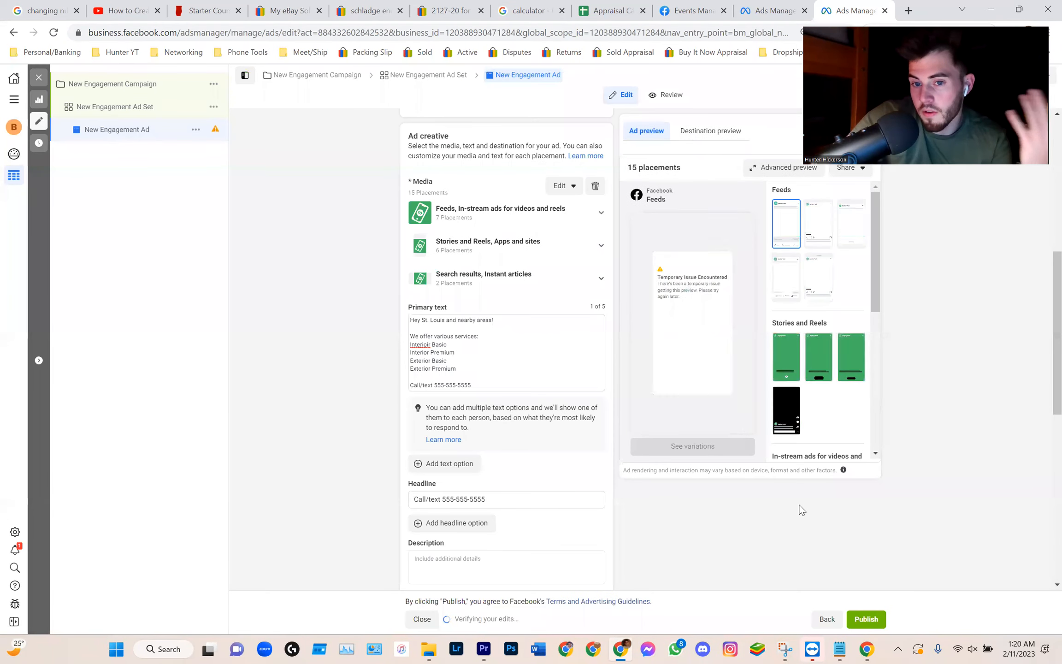